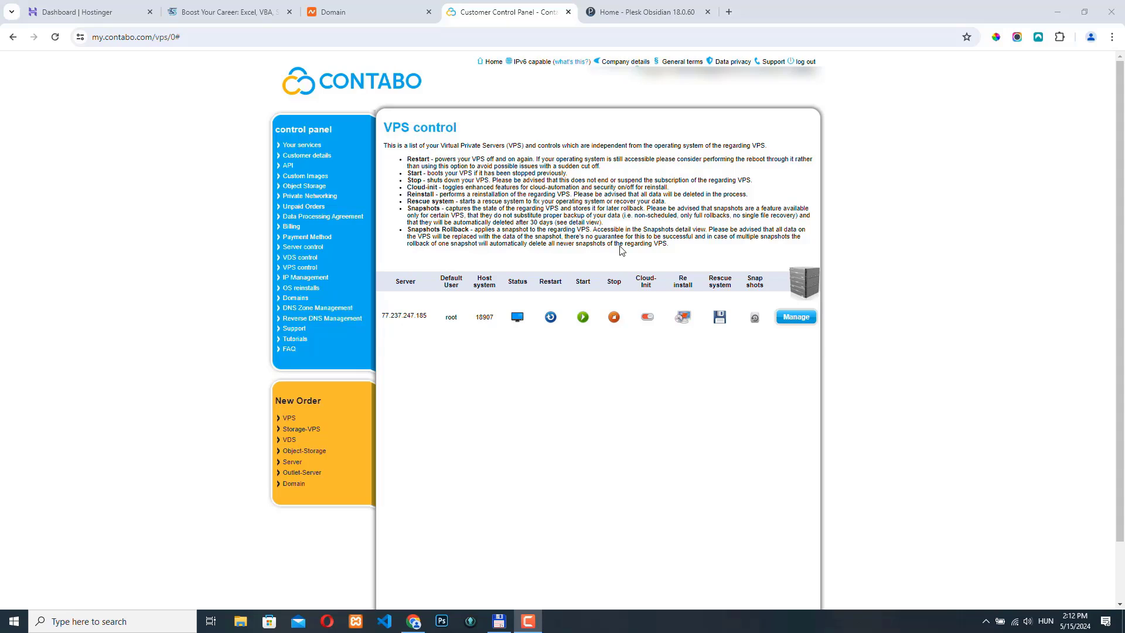
# Step: Open the public_html folder of tmsonic.com in Hostinger's file manager
pyautogui.click(230, 11)
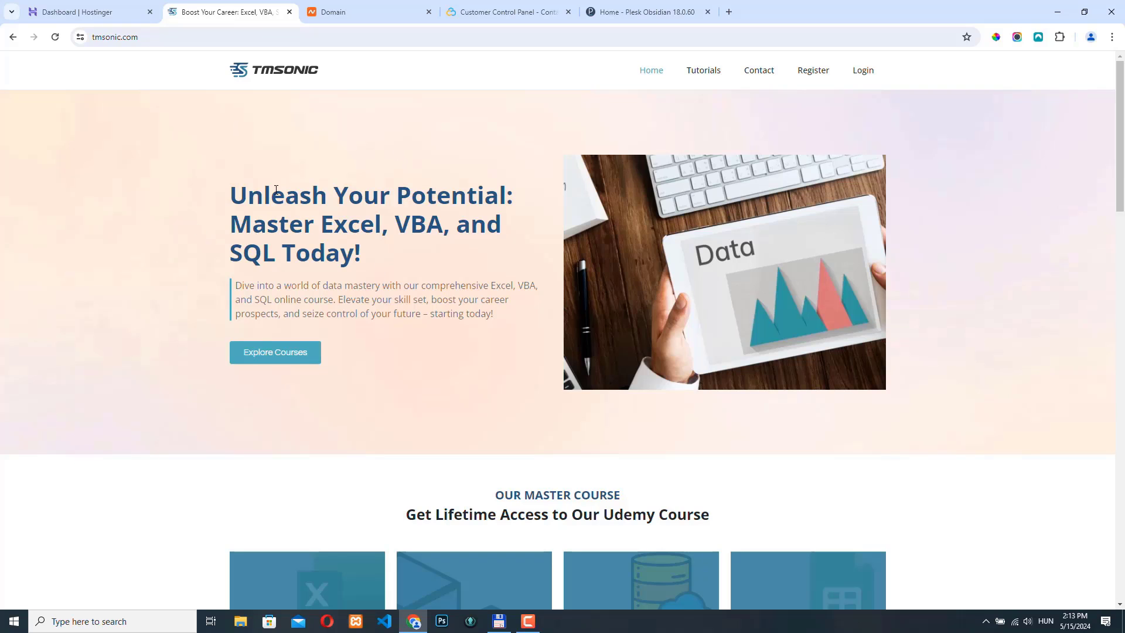
pyautogui.click(70, 12)
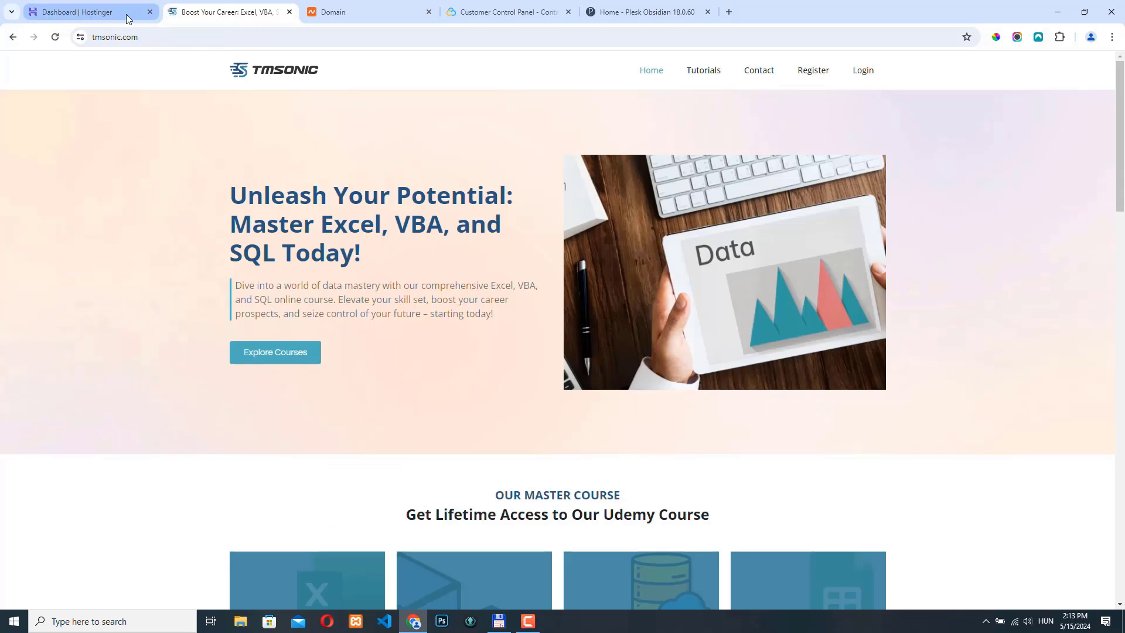
pyautogui.click(73, 17)
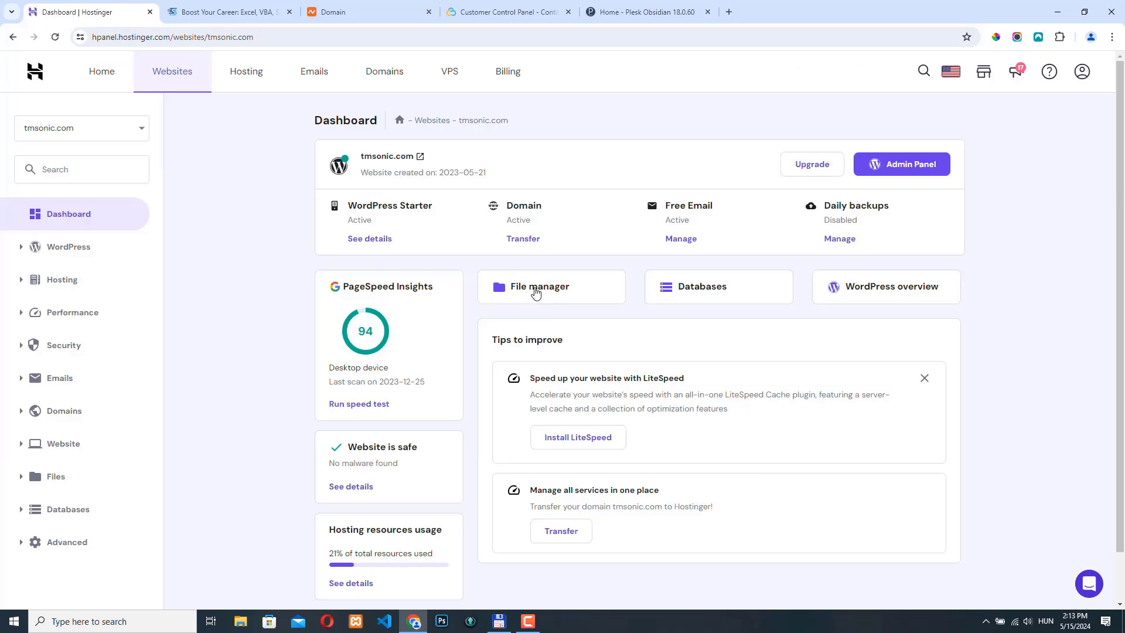
pyautogui.click(535, 292)
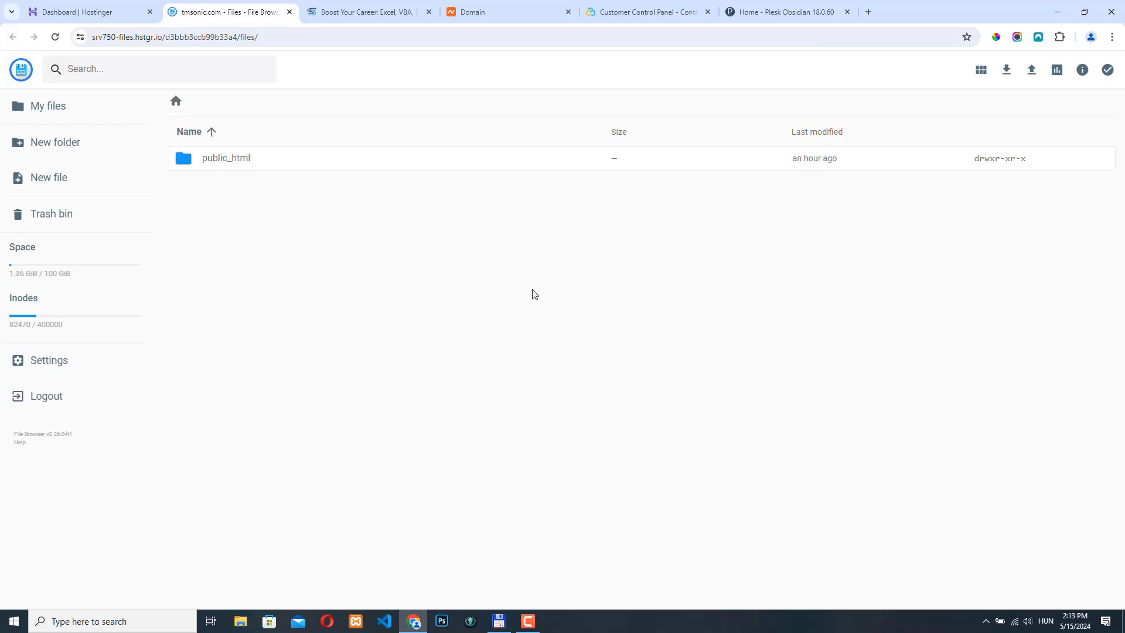
pyautogui.doubleClick(266, 158)
# Step: Select everything in public_html and archive it as a zip file named wp-admin
pyautogui.click(317, 163)
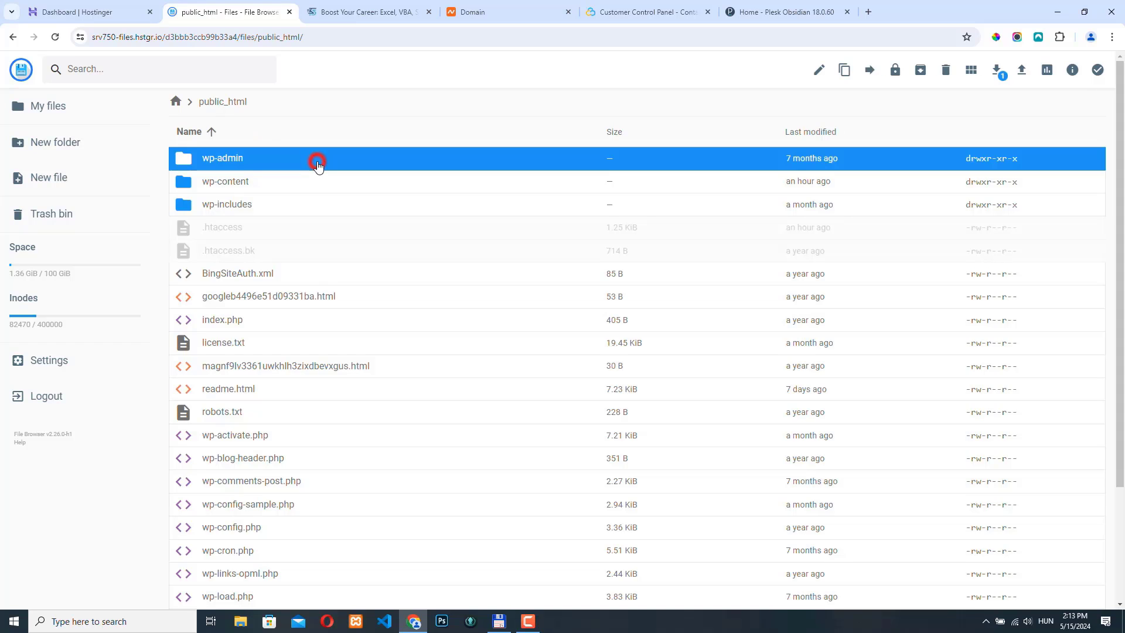
pyautogui.hotkey('ctrl', 'a')
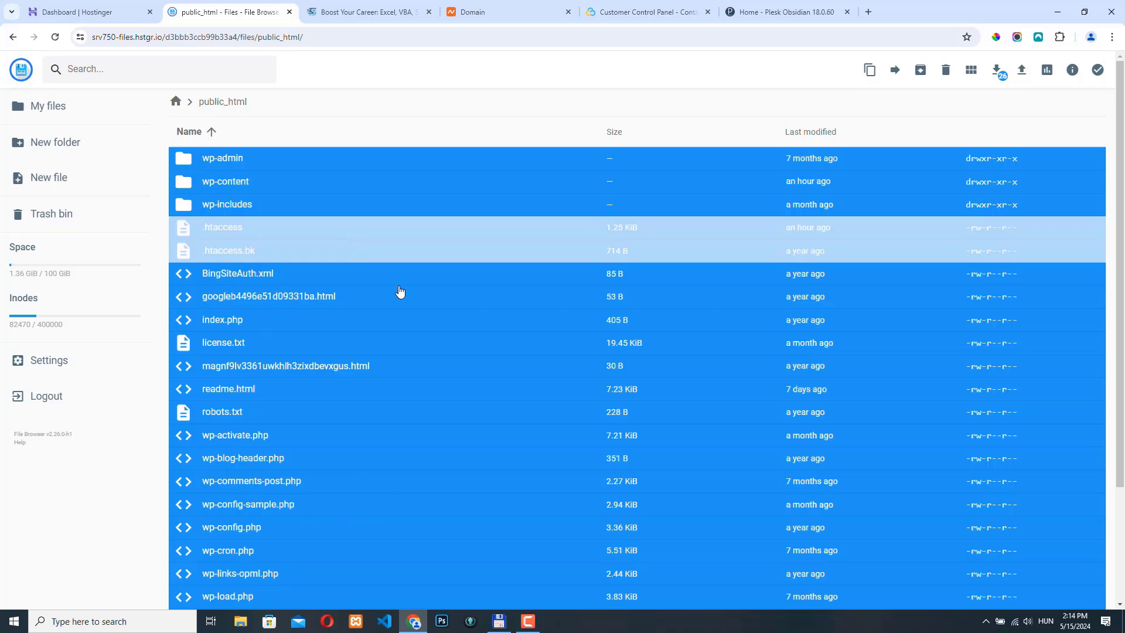
pyautogui.click(921, 71)
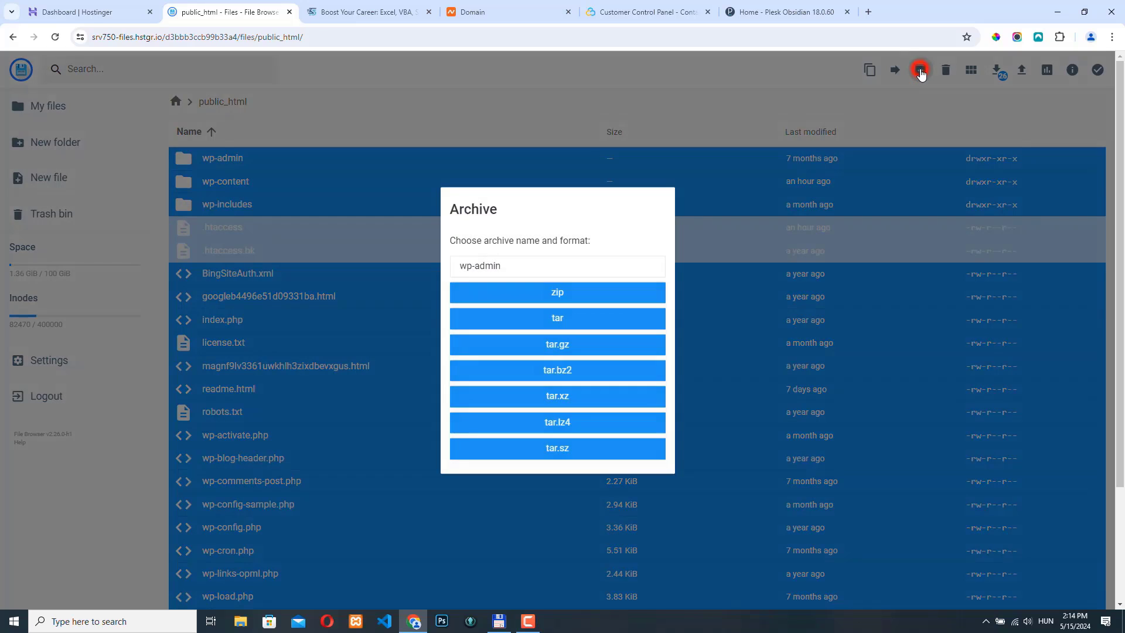
pyautogui.click(560, 298)
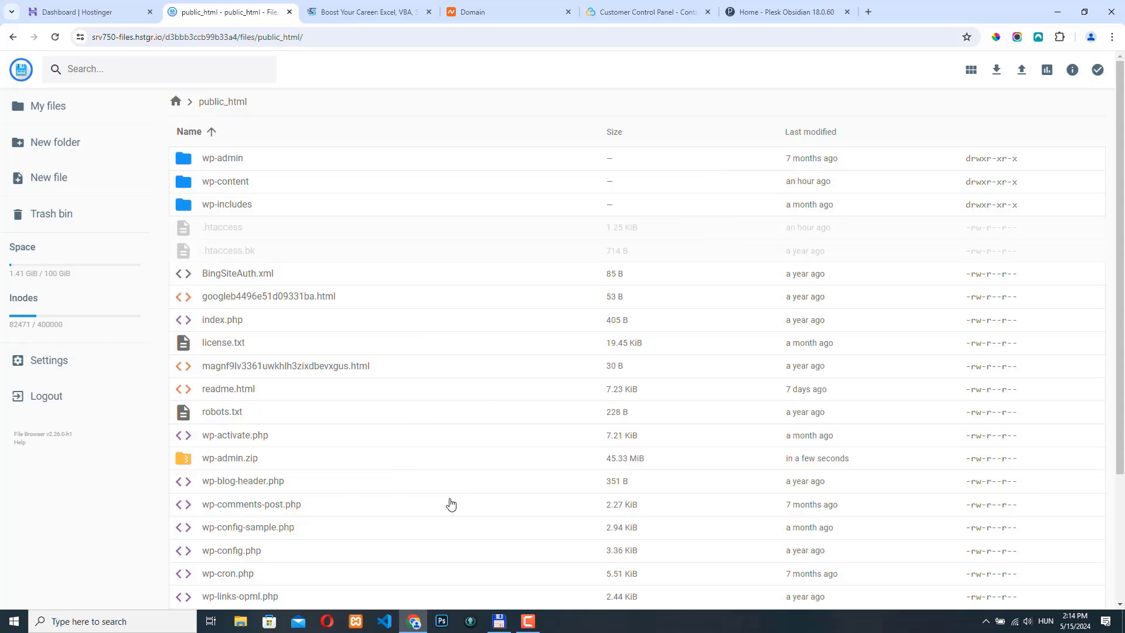
# Step: Download wp-admin.zip to the local Downloads folder and close the file manager
pyautogui.click(306, 460)
pyautogui.rightClick(338, 460)
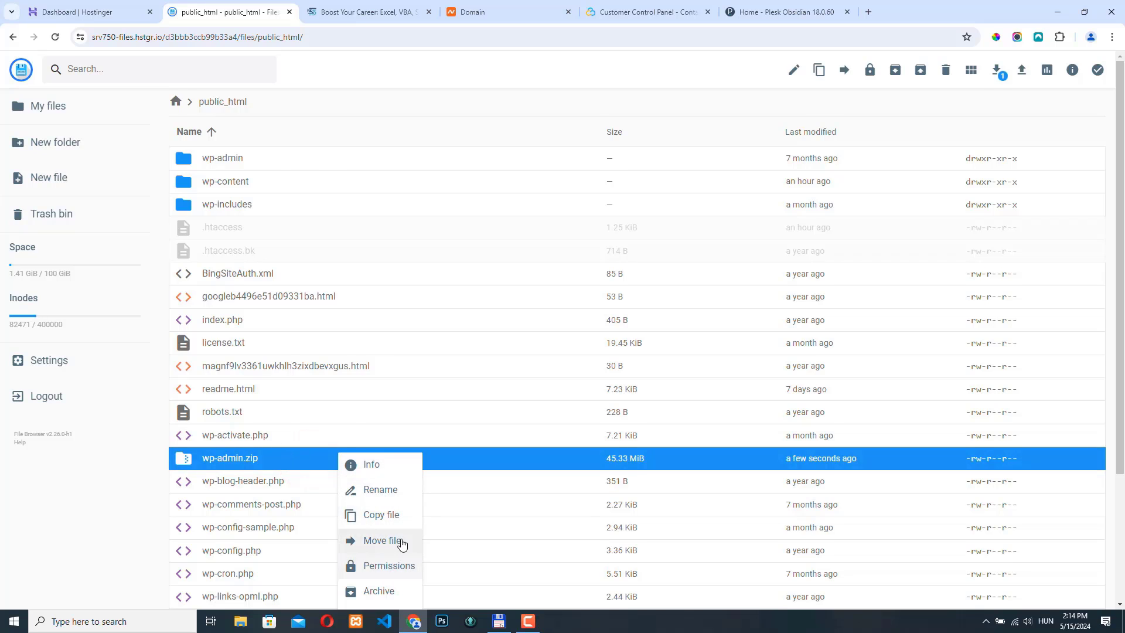
pyautogui.scroll(-2, 384, 539)
pyautogui.click(384, 527)
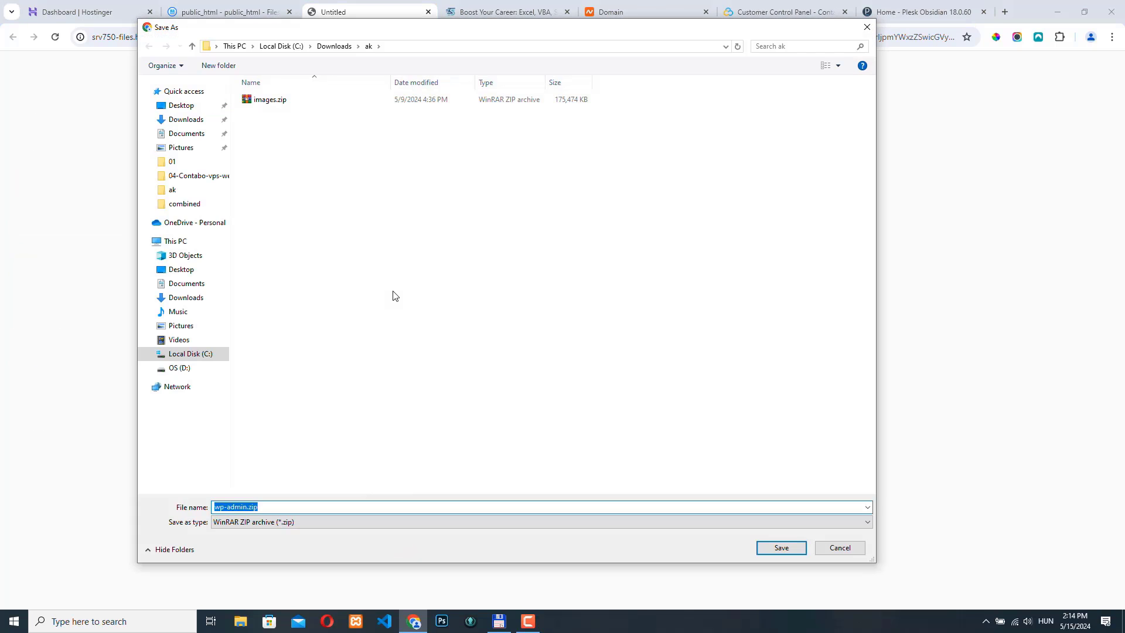
pyautogui.click(338, 45)
pyautogui.press('Return')
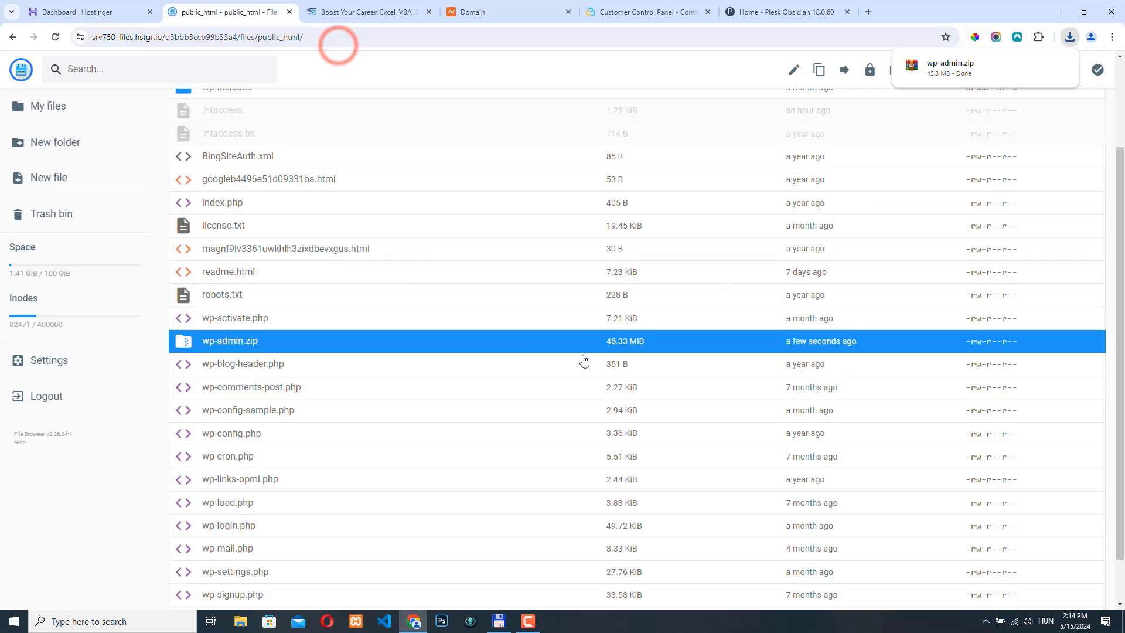
pyautogui.click(290, 11)
# Step: Open the MySQL database whose name ends in Wqwjy in phpMyAdmin from the Hostinger dashboard
pyautogui.click(82, 12)
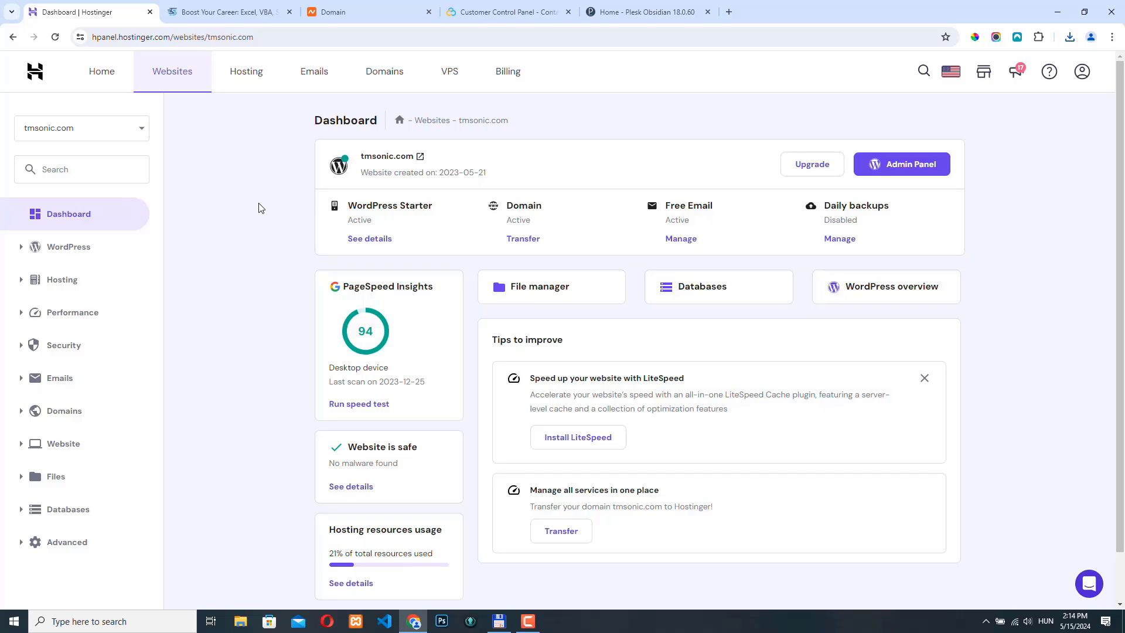
pyautogui.click(53, 509)
pyautogui.scroll(-1, 112, 497)
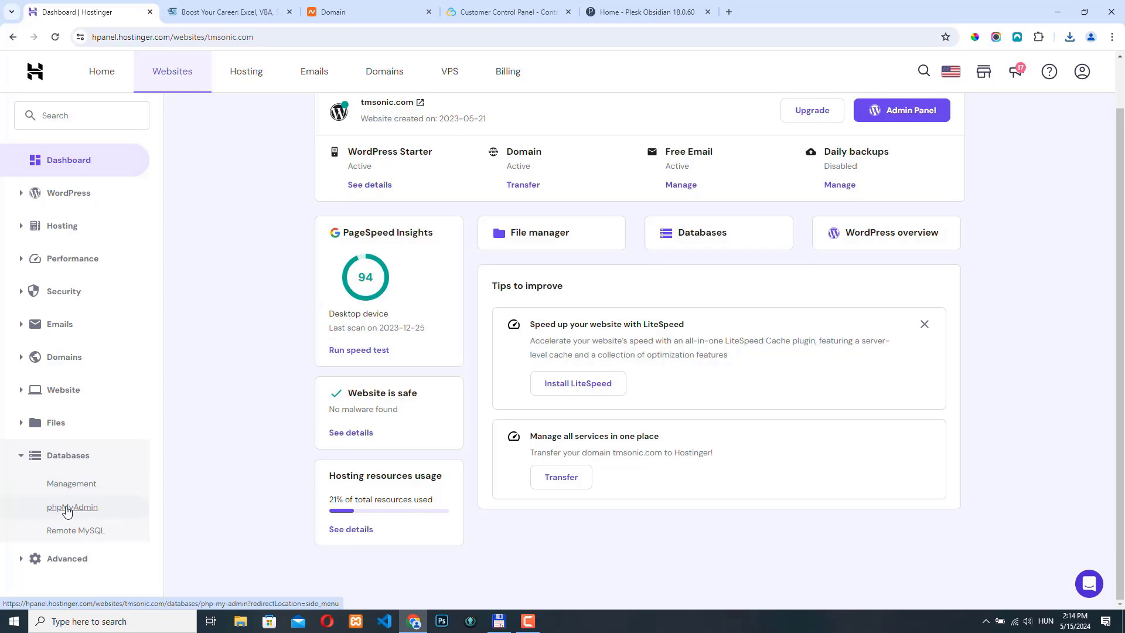
pyautogui.click(67, 508)
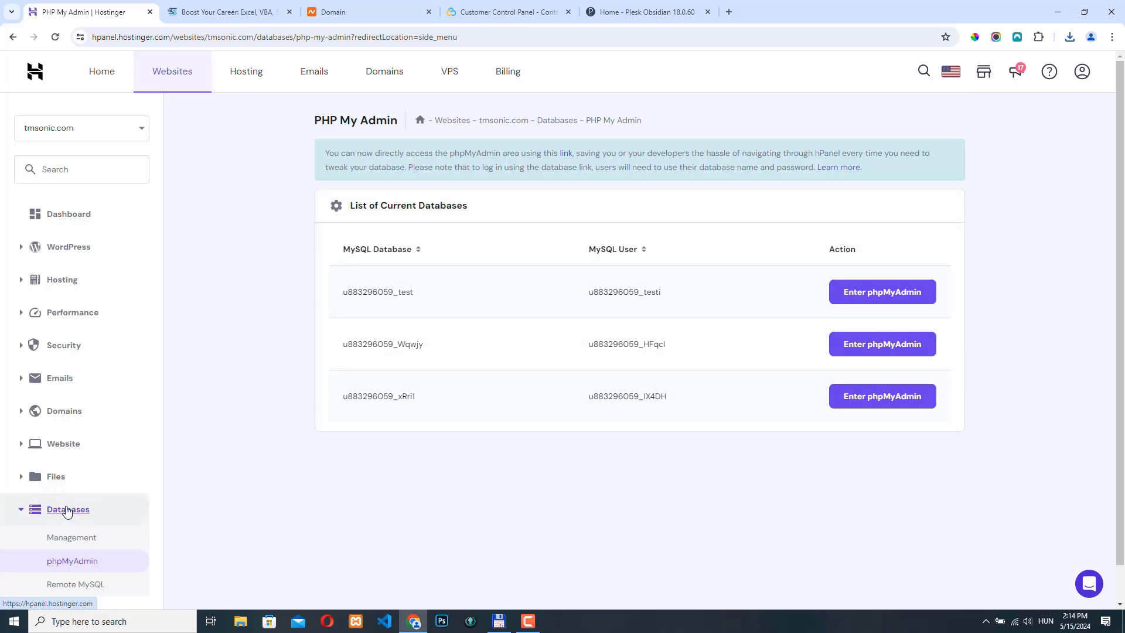
pyautogui.click(898, 348)
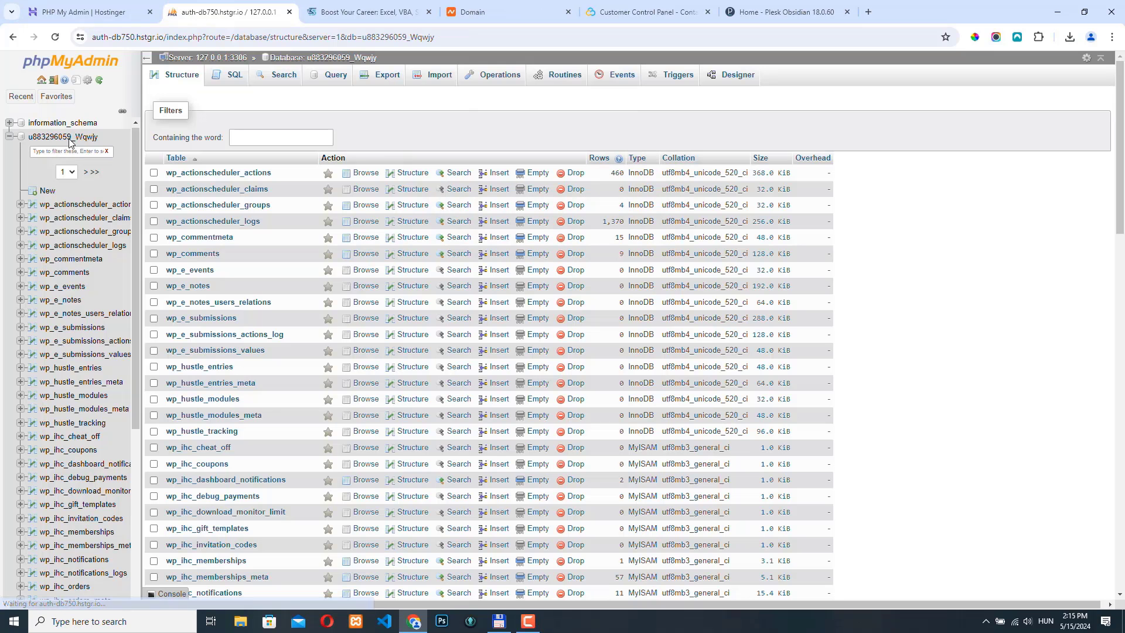
# Step: Export the database with the Quick method in SQL format, save the file and close phpMyAdmin
pyautogui.click(384, 77)
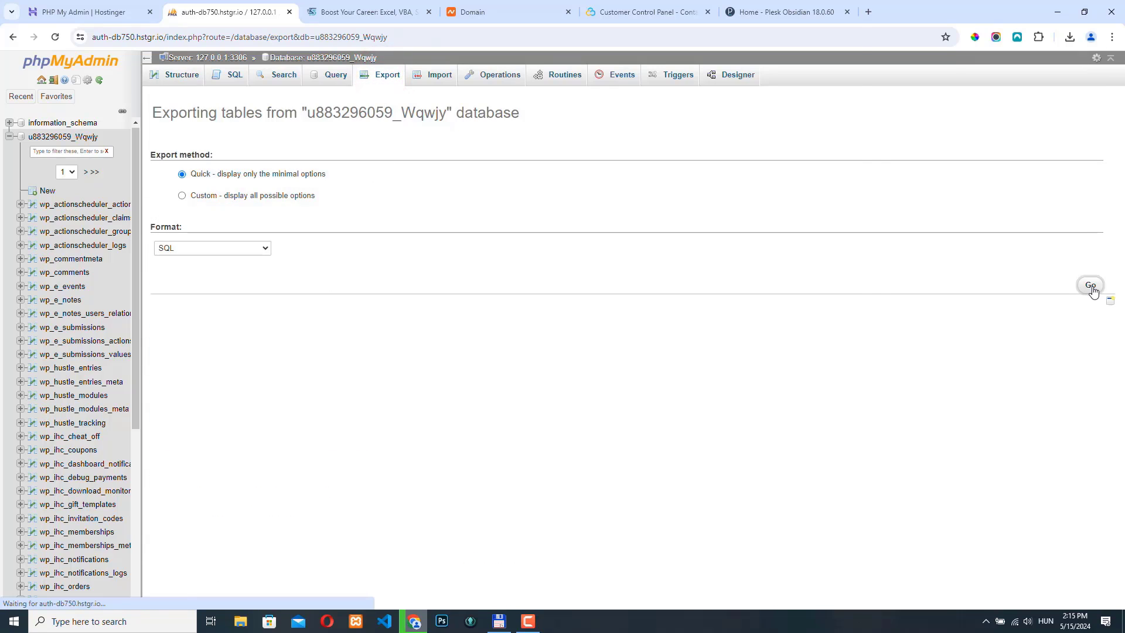
pyautogui.click(1090, 286)
pyautogui.press('Return')
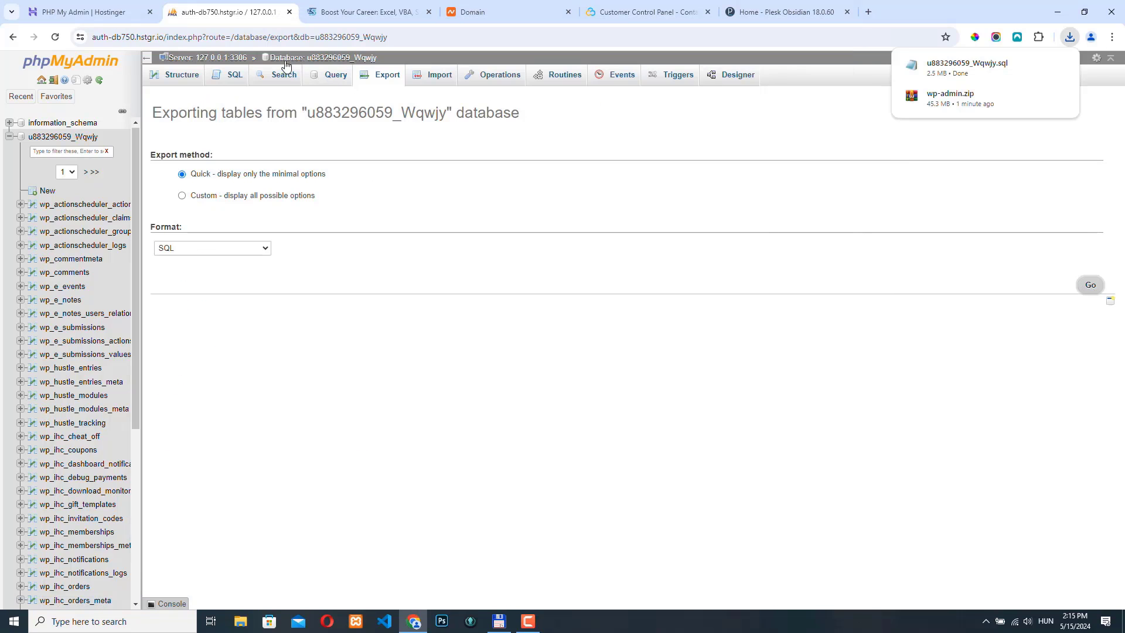
pyautogui.click(288, 12)
# Step: Check the PHP version of tmsonic.com on Hostinger's PHP info page, then close Hostinger
pyautogui.click(102, 14)
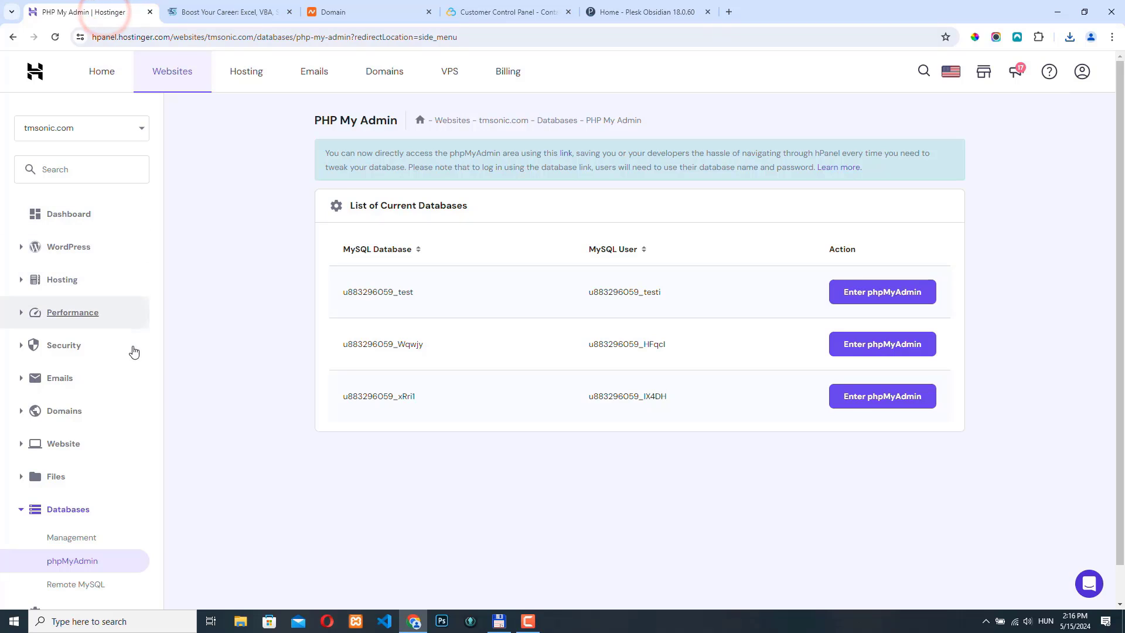
pyautogui.scroll(-1, 131, 357)
pyautogui.click(66, 582)
pyautogui.scroll(-4, 113, 384)
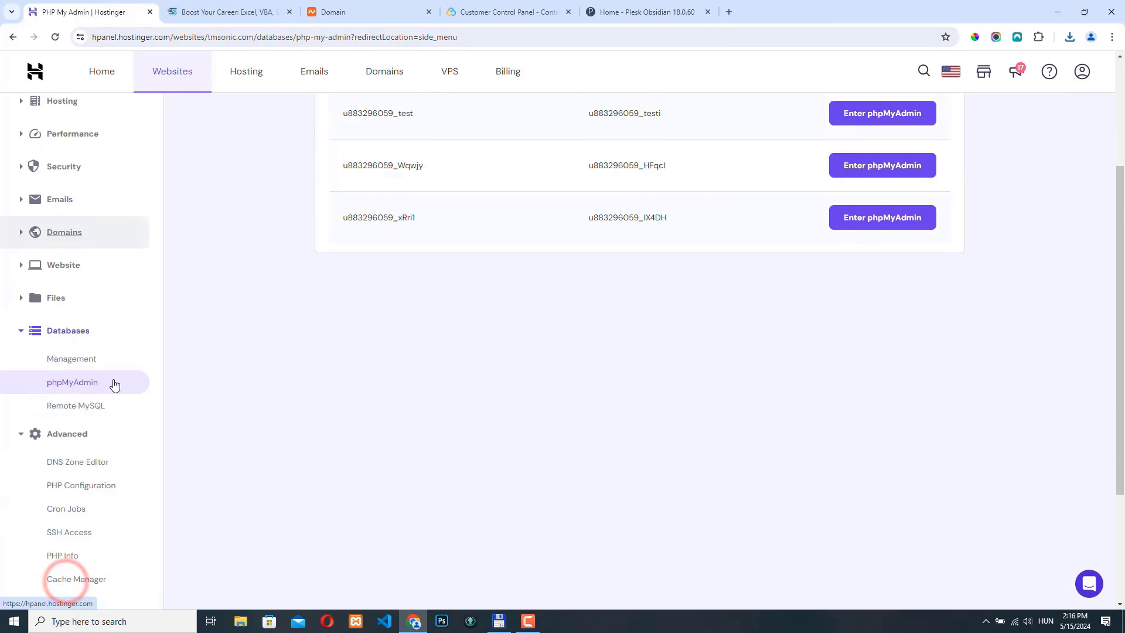
pyautogui.click(59, 463)
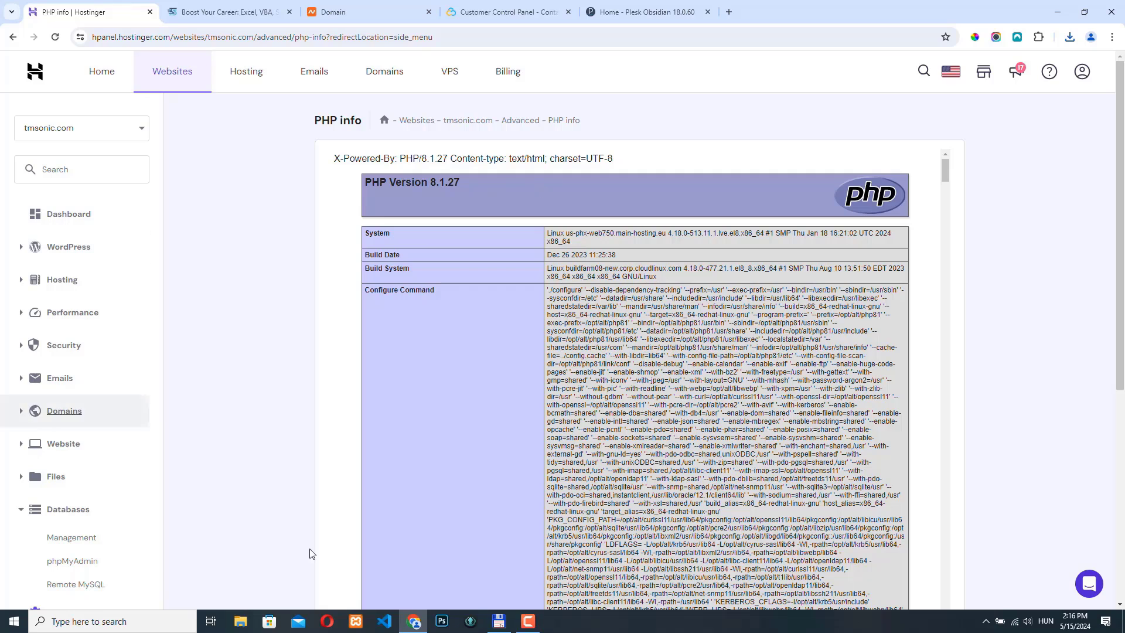
pyautogui.click(149, 12)
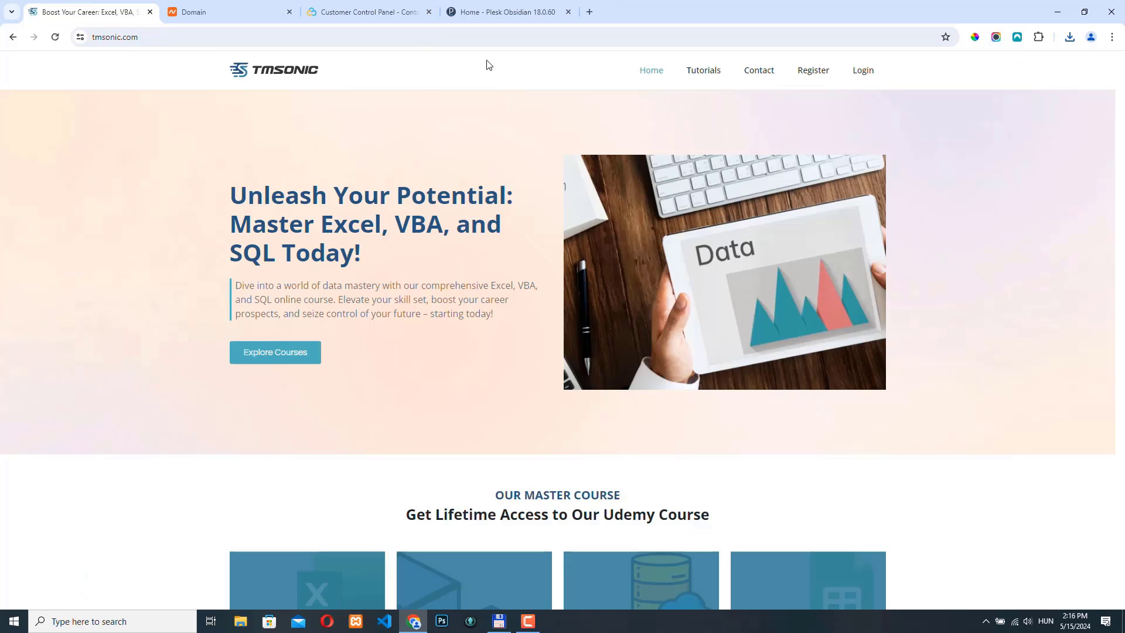
# Step: Switch to Plesk, try the Power User view and return to the Service Provider view
pyautogui.click(509, 11)
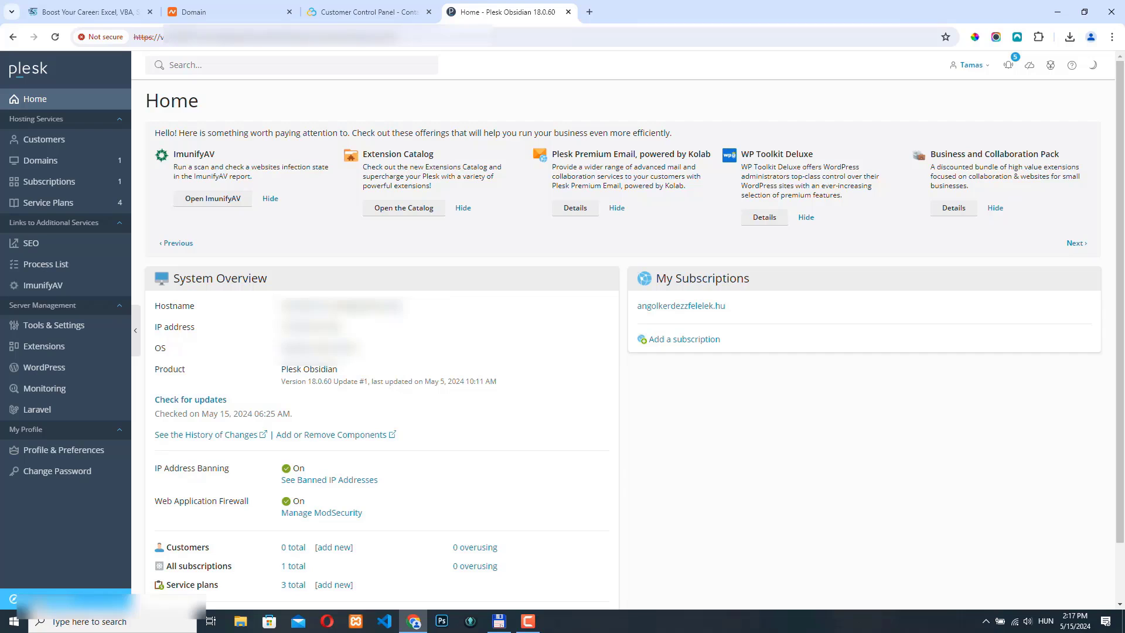
pyautogui.click(36, 597)
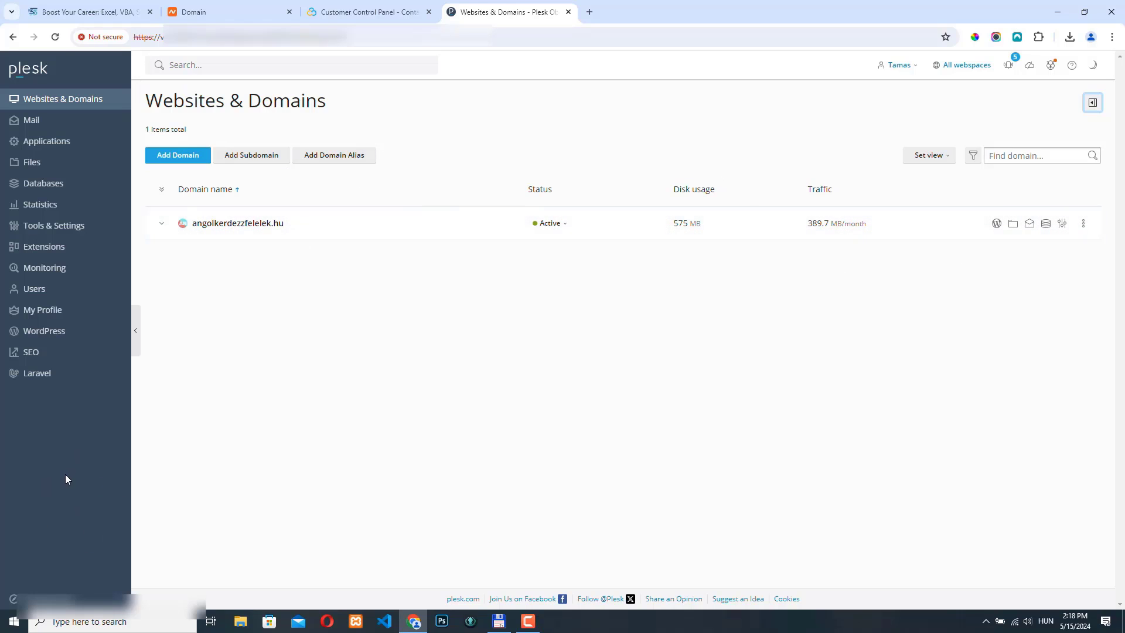
pyautogui.click(39, 598)
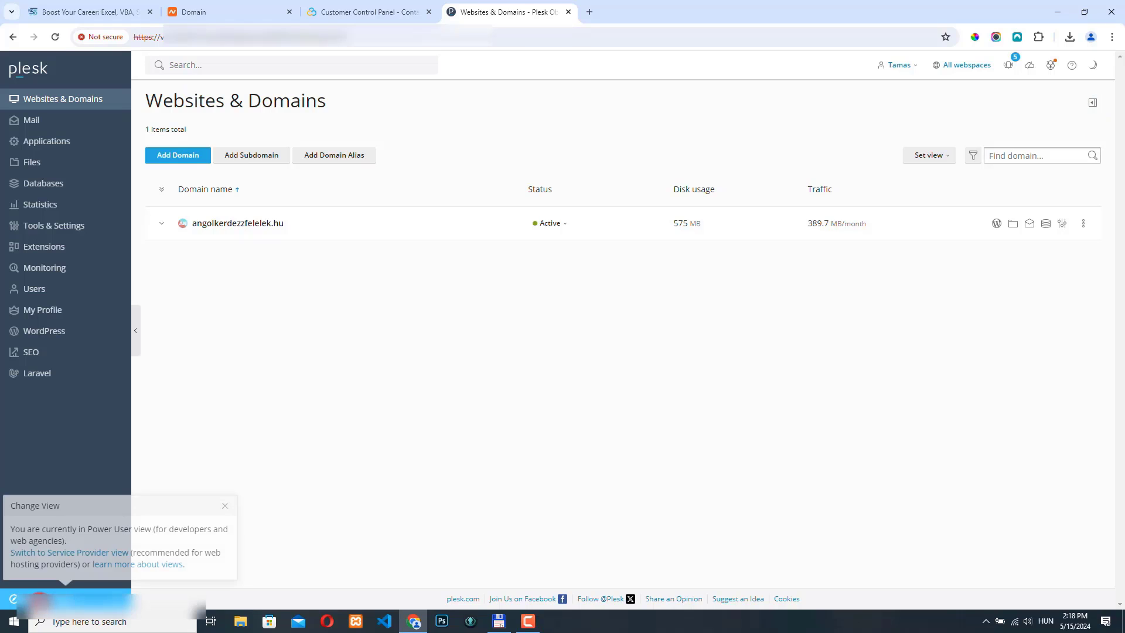
pyautogui.click(100, 554)
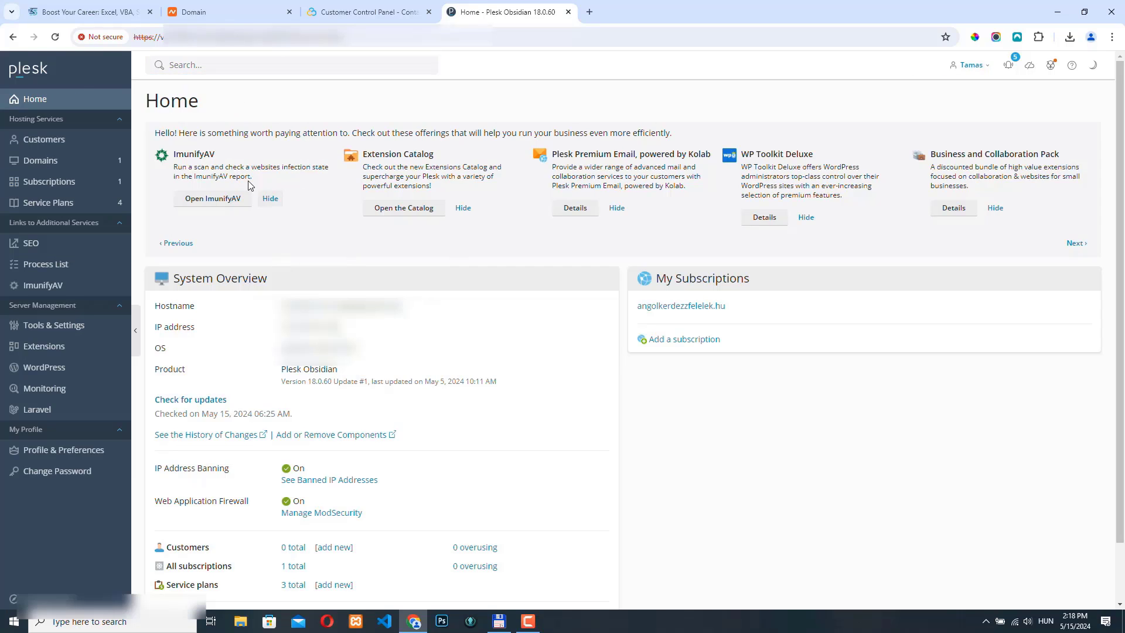
# Step: Start adding an own subscription in Plesk with the Blank website option
pyautogui.click(48, 185)
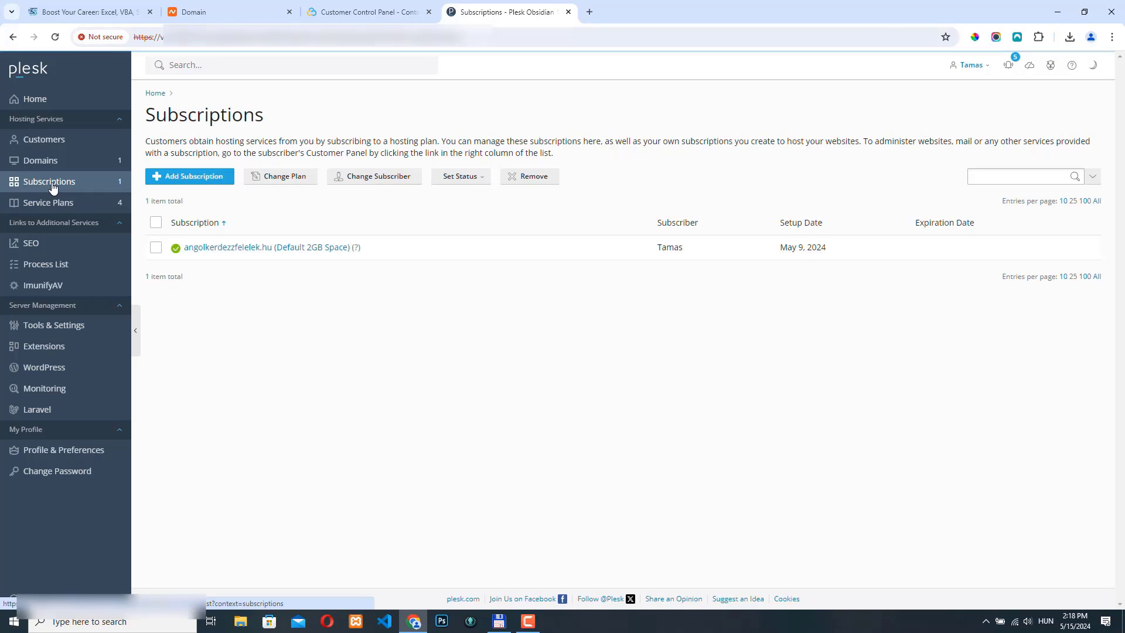
pyautogui.click(188, 176)
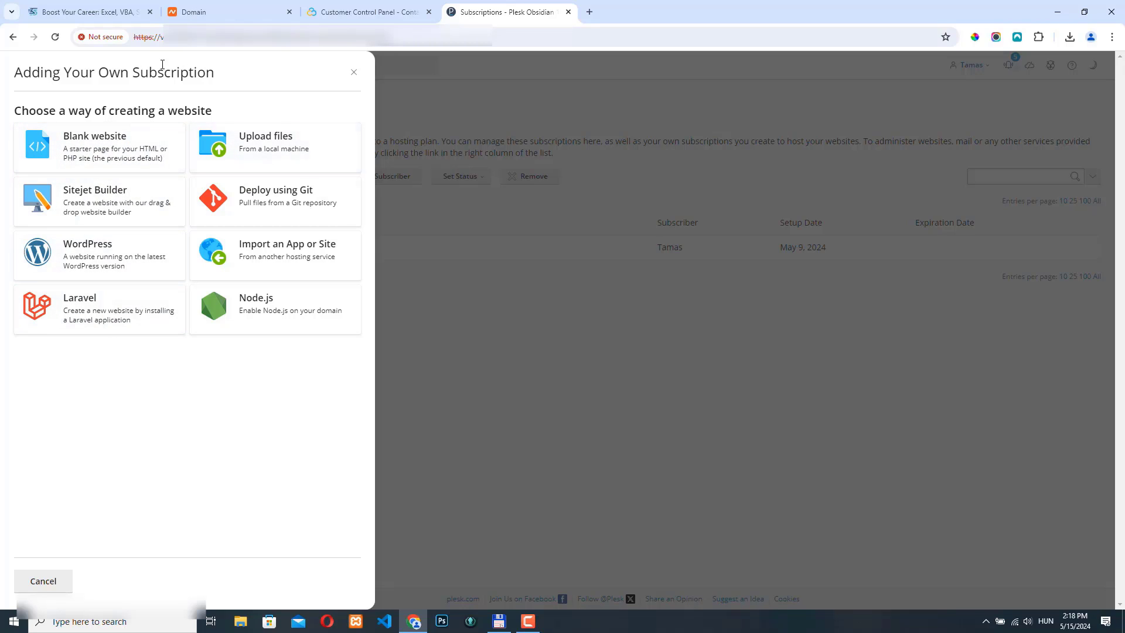
pyautogui.click(89, 145)
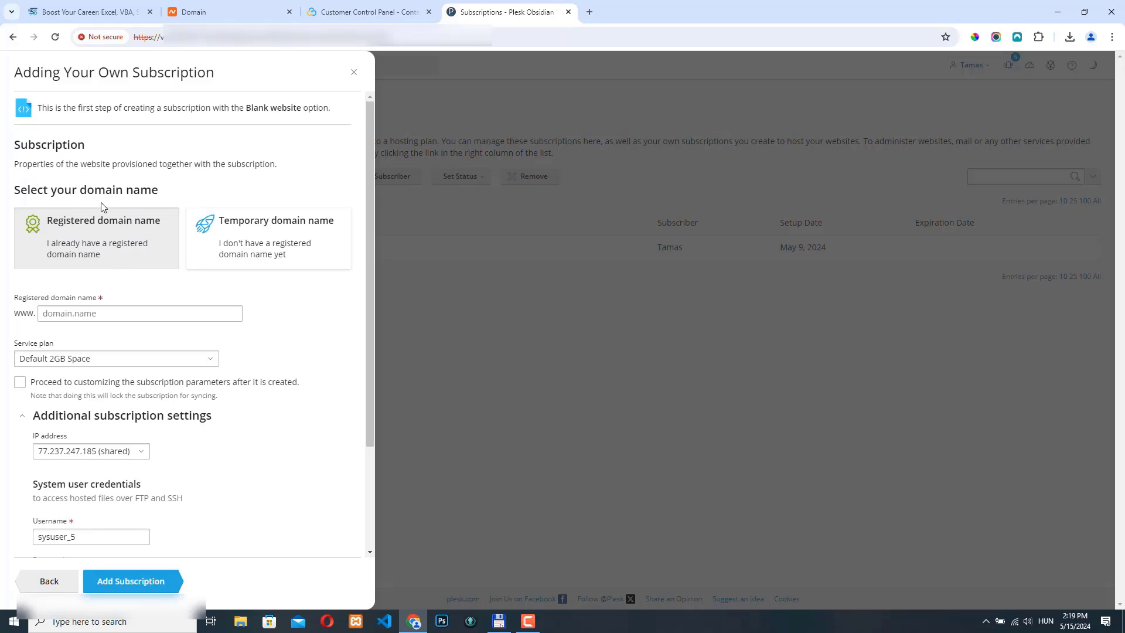
# Step: Add the subscription for the registered domain tmsonic.com with the Default 2GB Space plan and the shared IP address 77.237.247.185
pyautogui.click(106, 310)
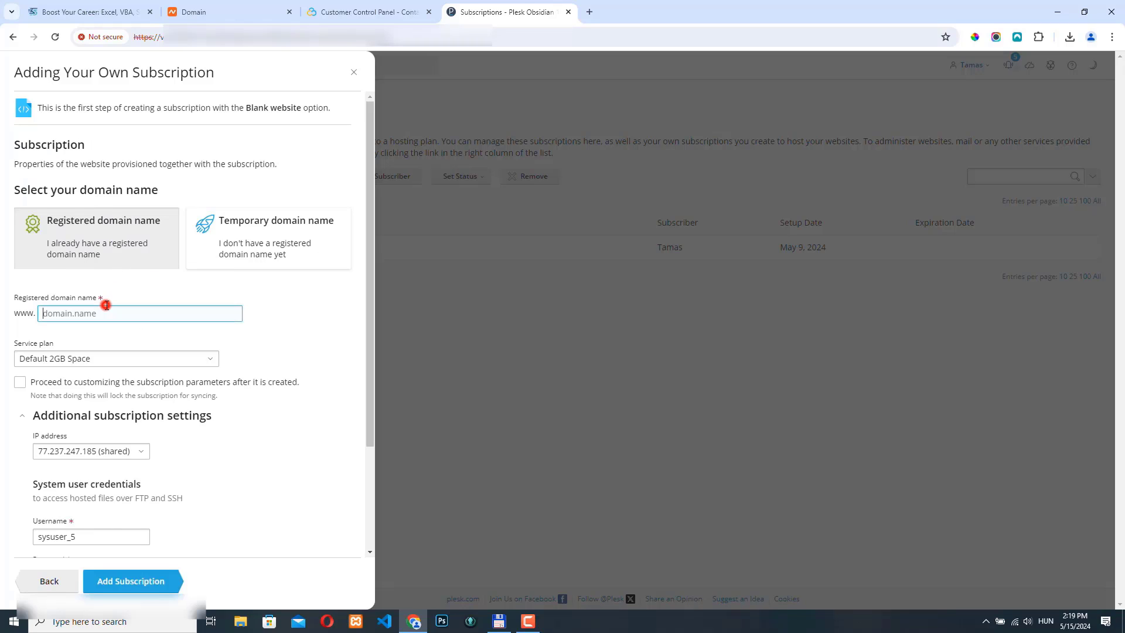
pyautogui.write('tmsonic.com')
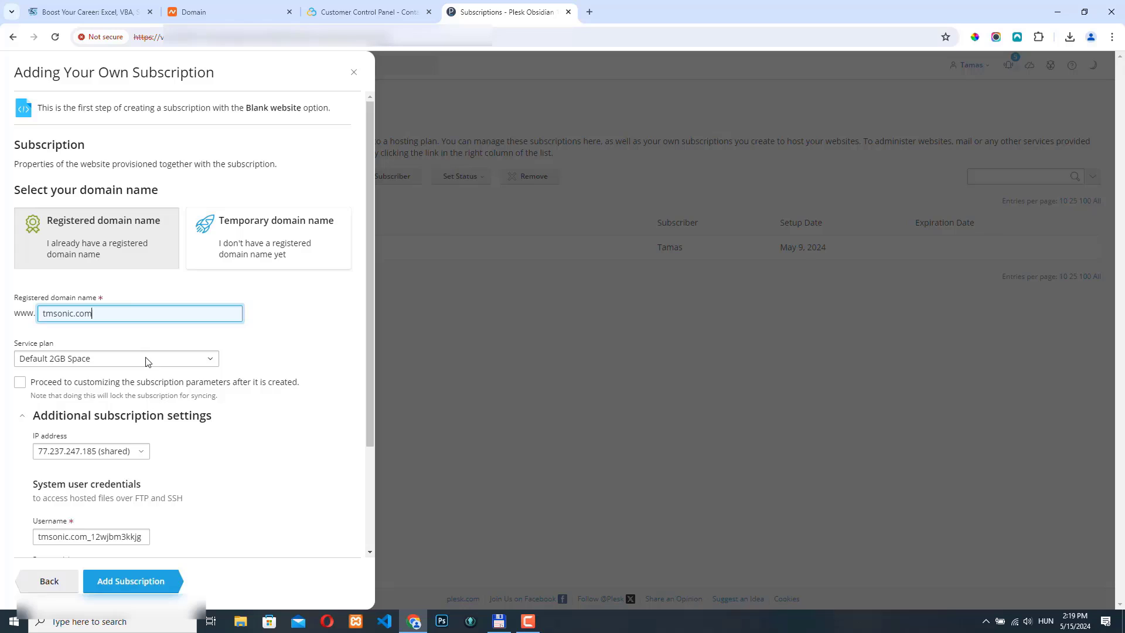
pyautogui.click(77, 359)
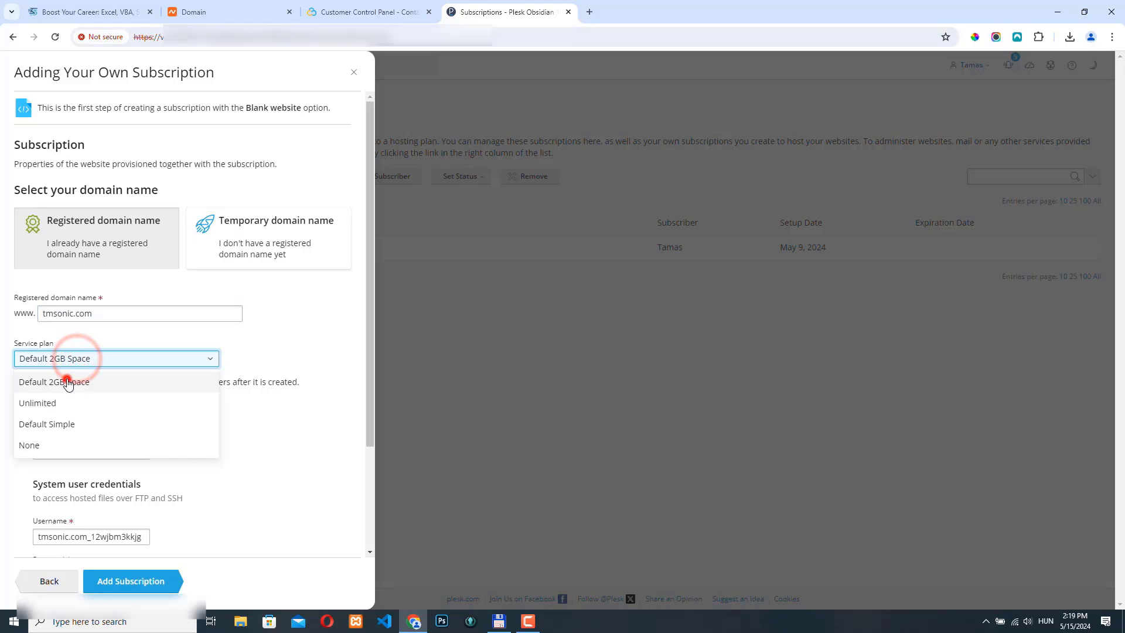
pyautogui.click(65, 382)
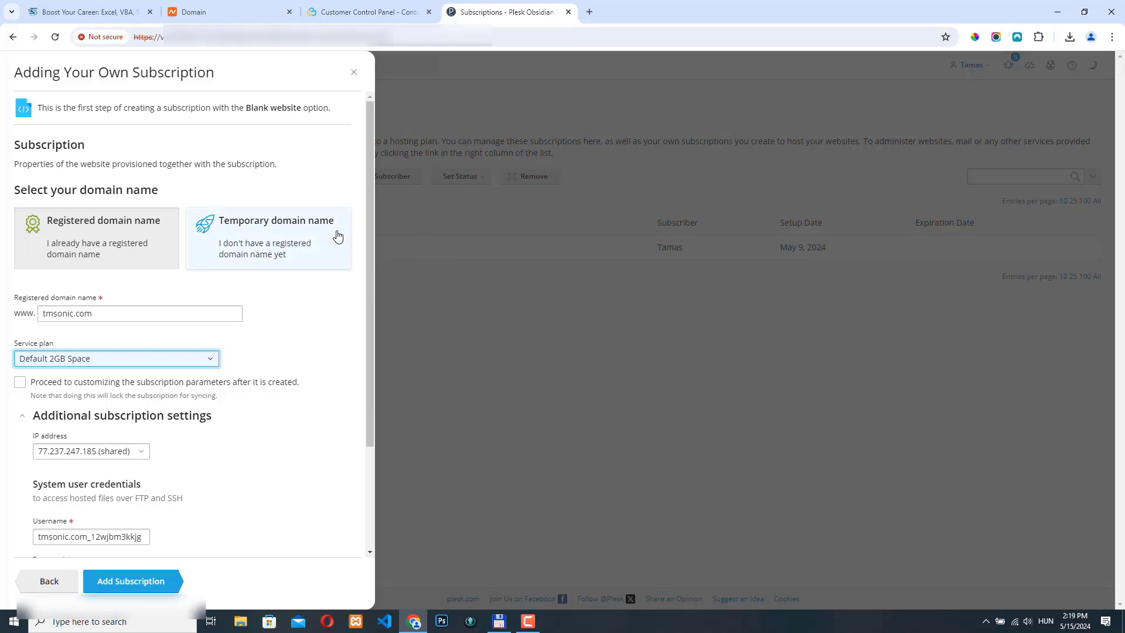
pyautogui.scroll(-2, 339, 238)
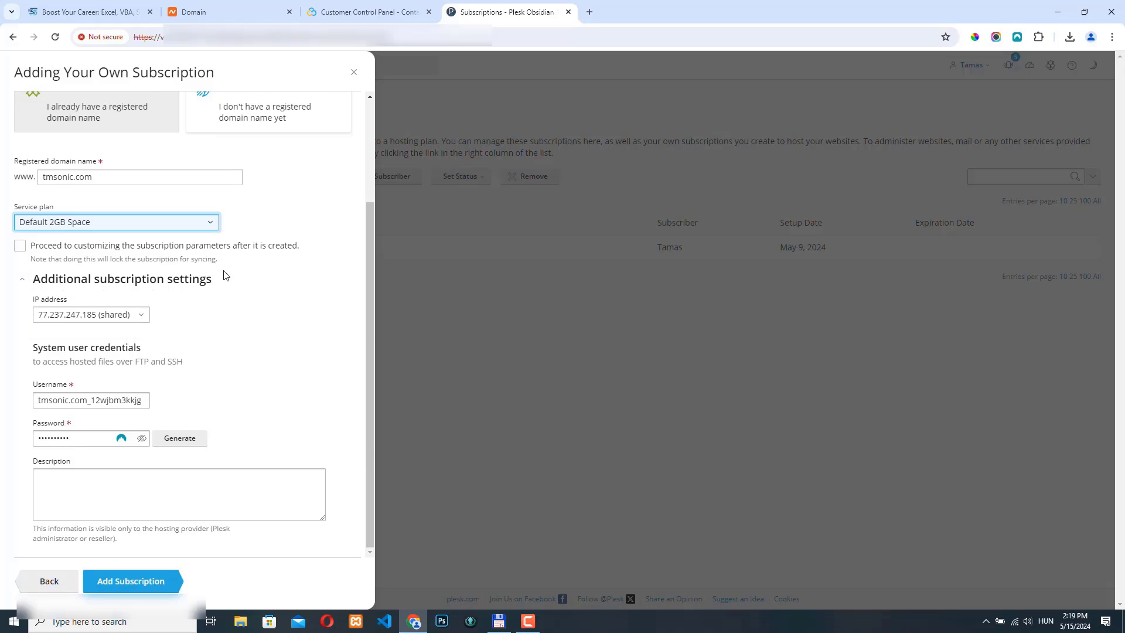
pyautogui.click(132, 319)
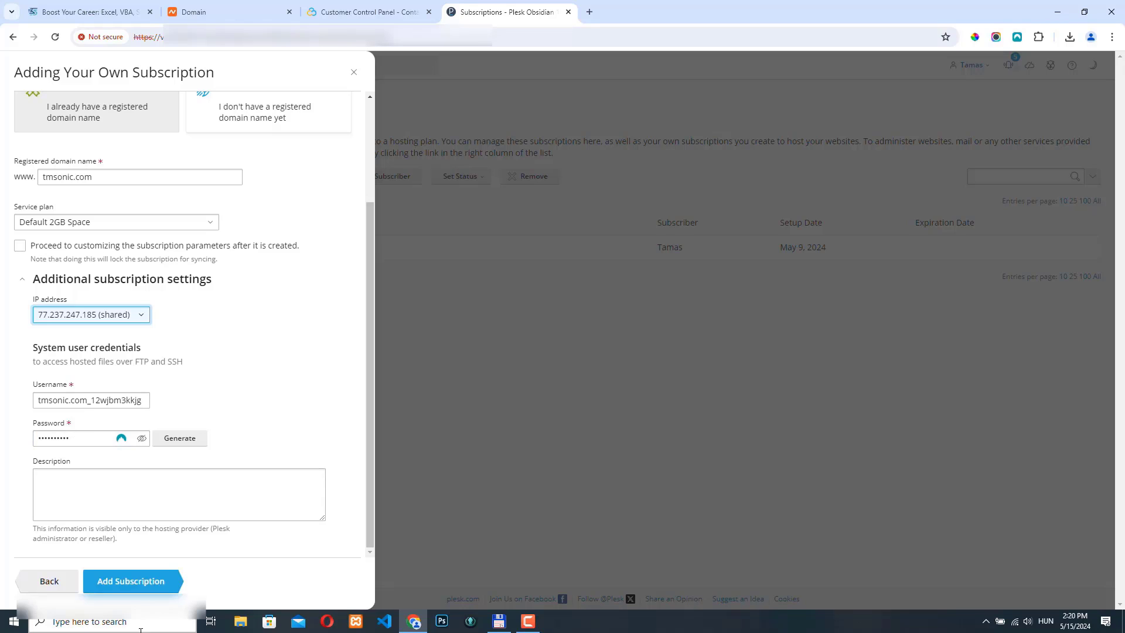
pyautogui.click(130, 582)
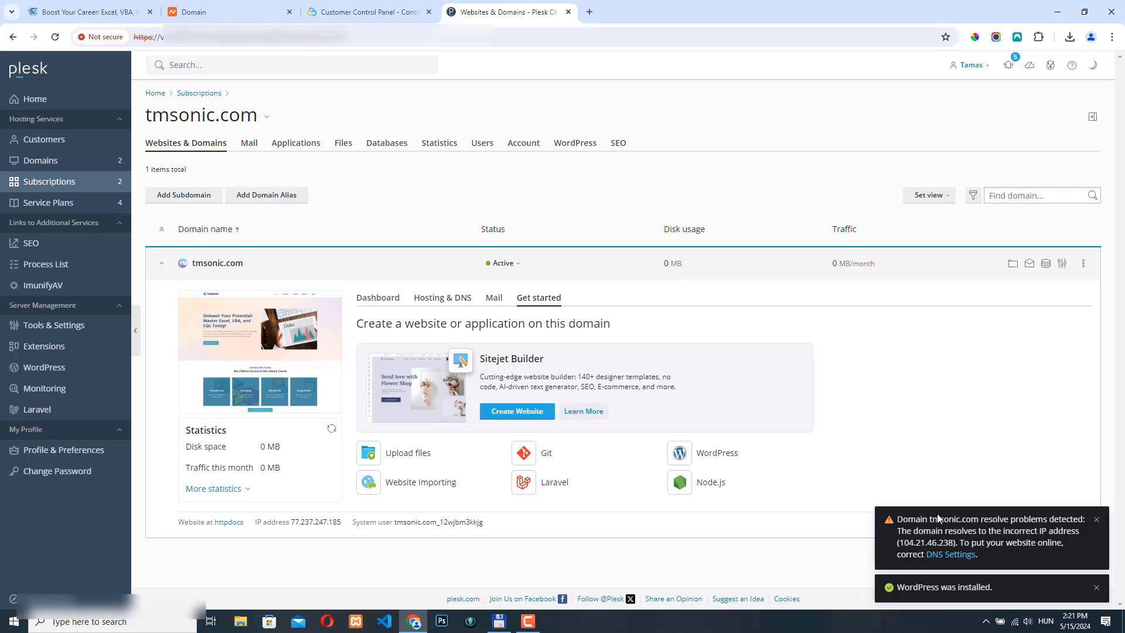
# Step: Dismiss the two notifications and open the file manager of tmsonic.com to view the httpdocs directory
pyautogui.click(1097, 519)
pyautogui.click(1096, 587)
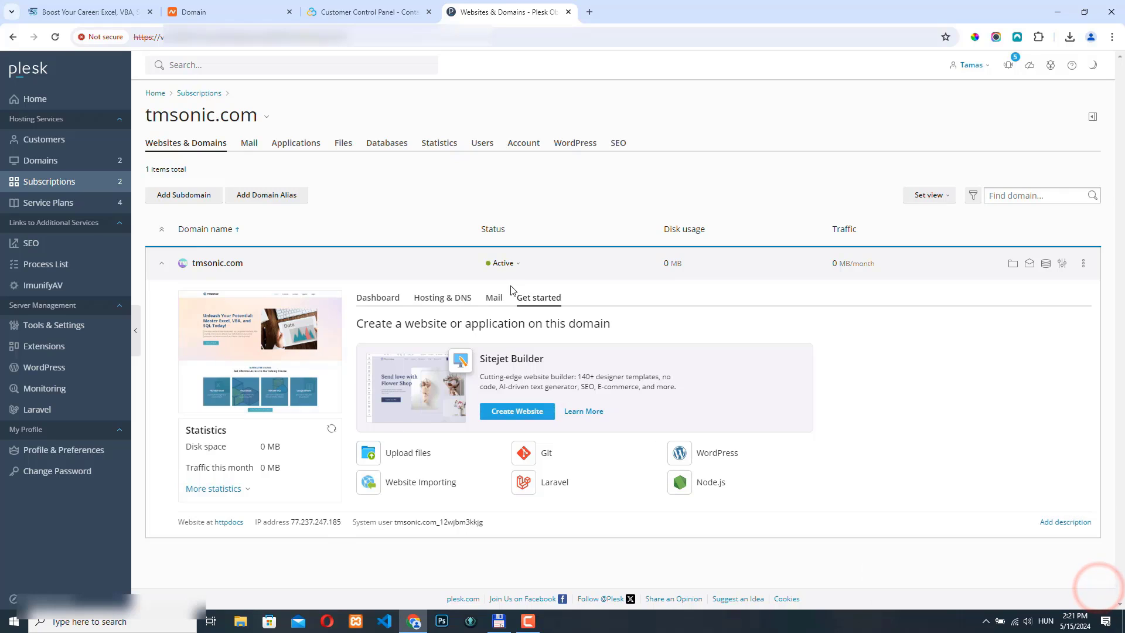
pyautogui.click(377, 298)
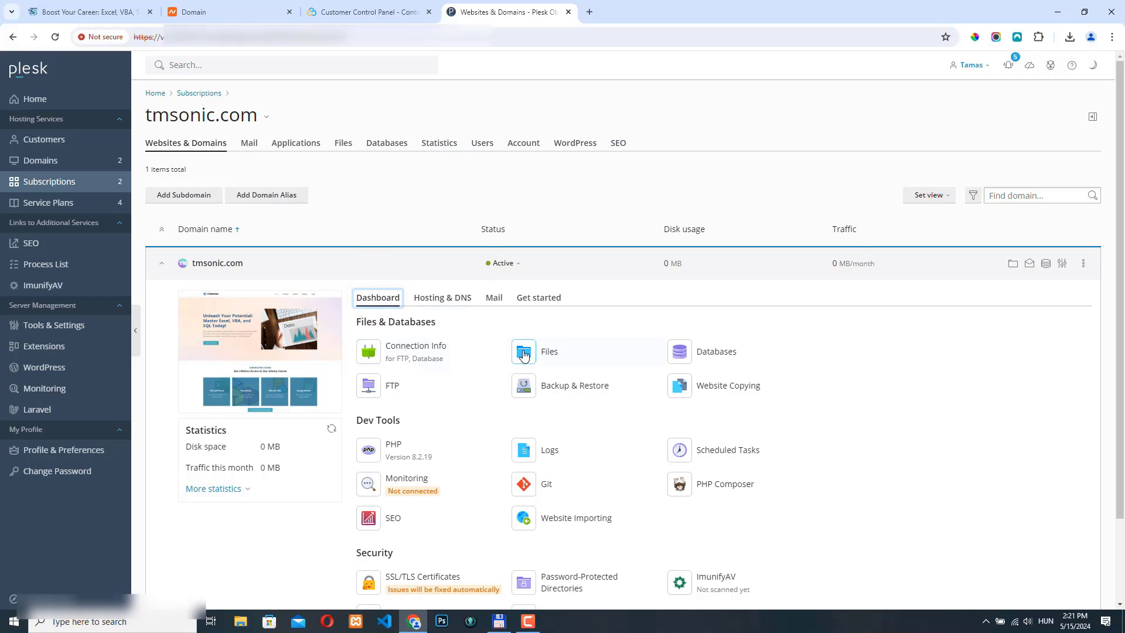
pyautogui.click(554, 352)
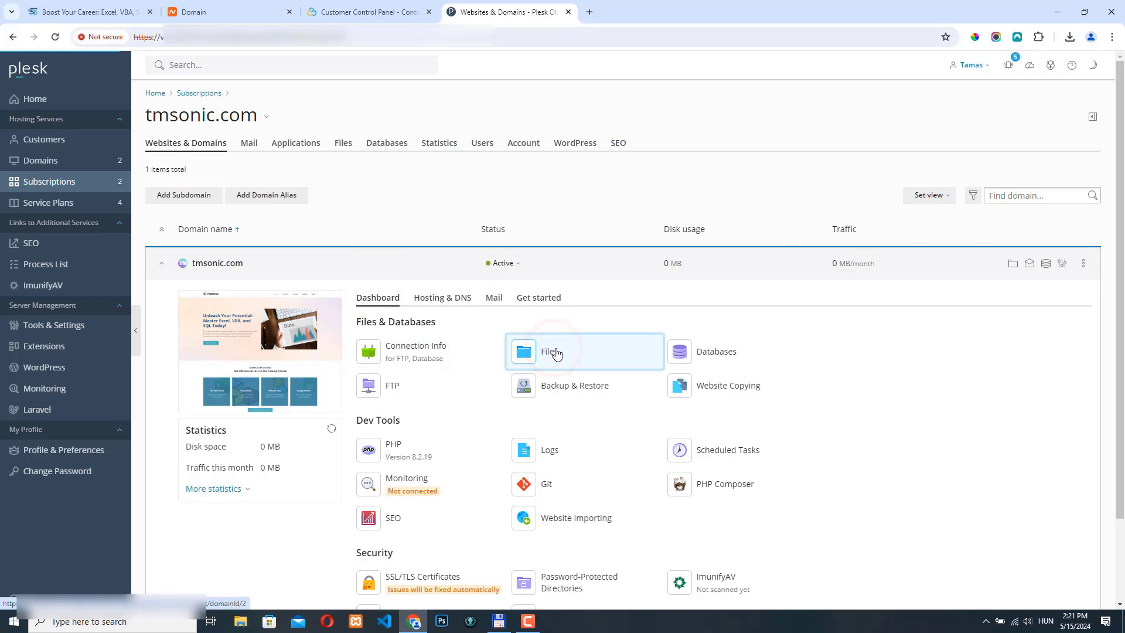
pyautogui.scroll(-2, 410, 455)
pyautogui.scroll(2, 409, 455)
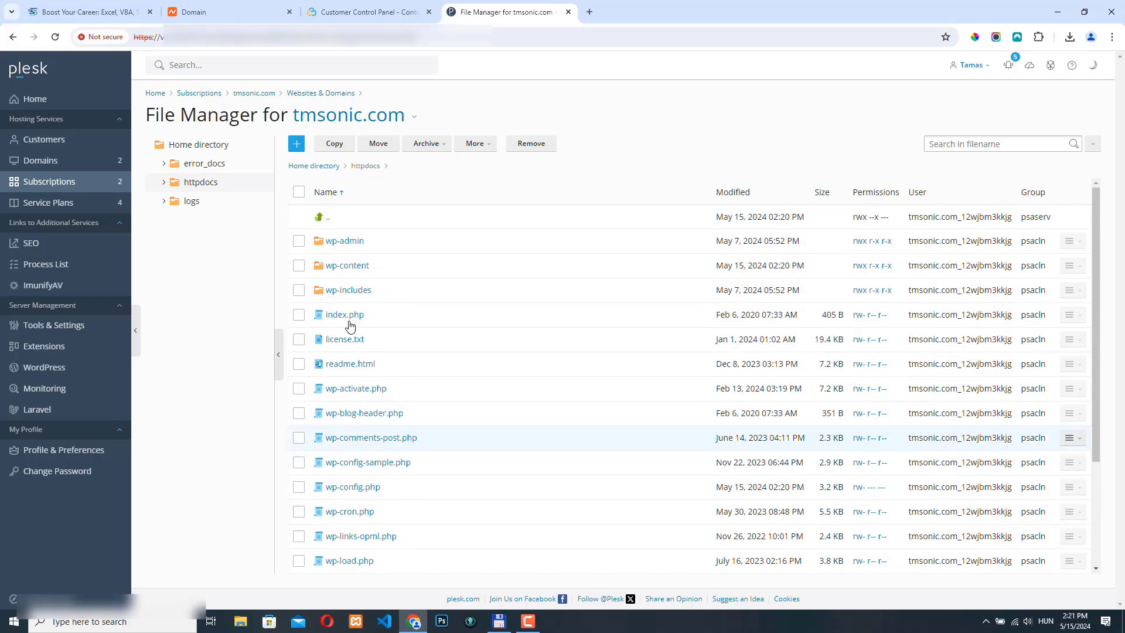
# Step: Permanently remove all files and directories from httpdocs, skipping the Recycle Bin
pyautogui.click(299, 192)
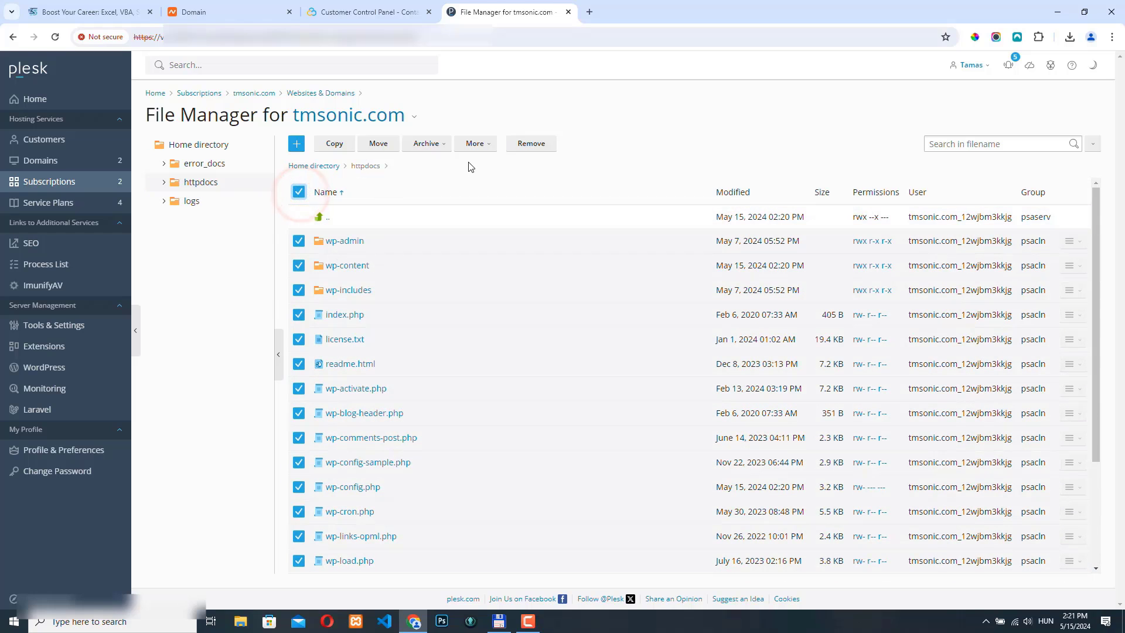
pyautogui.click(532, 144)
pyautogui.click(474, 325)
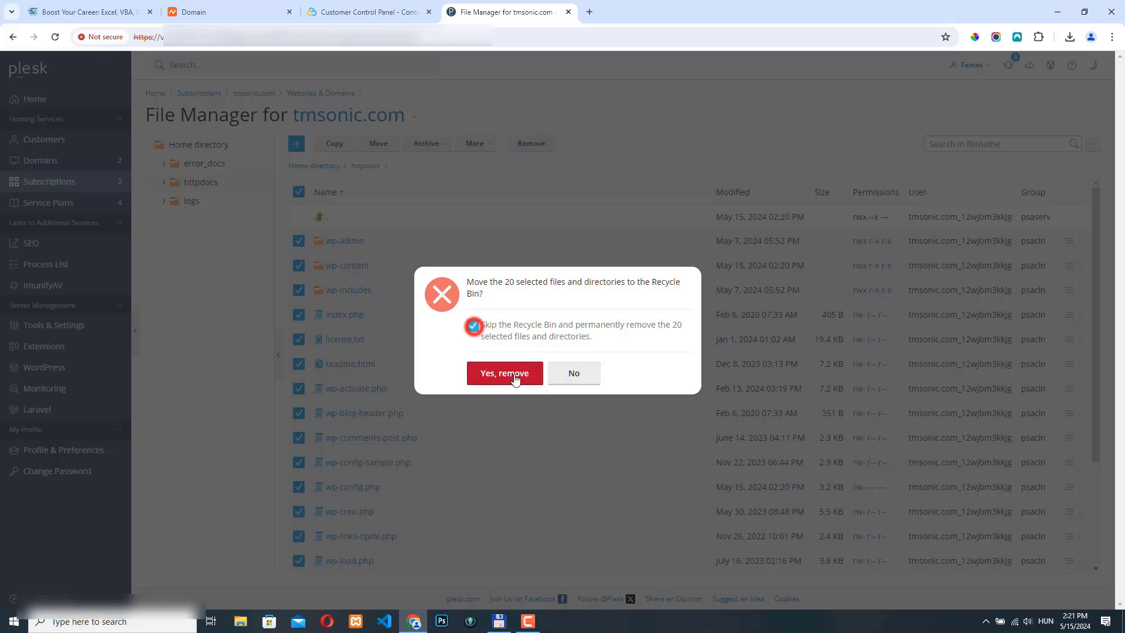
pyautogui.click(516, 378)
# Step: Open the databases of tmsonic.com and remove the wp_t0sgv database
pyautogui.click(317, 93)
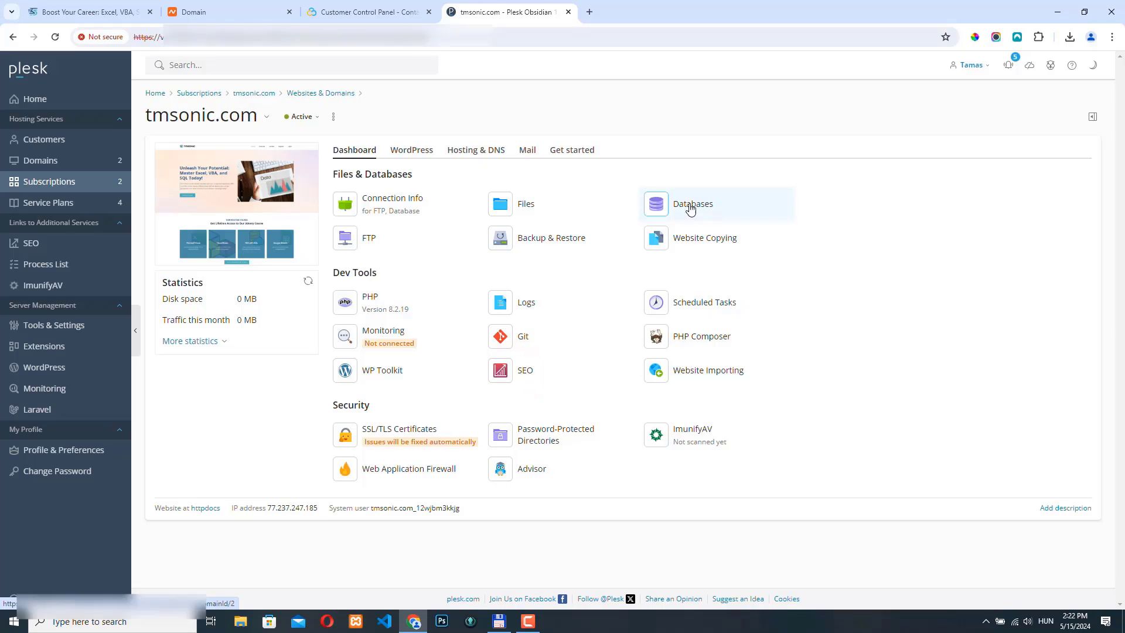
pyautogui.click(702, 202)
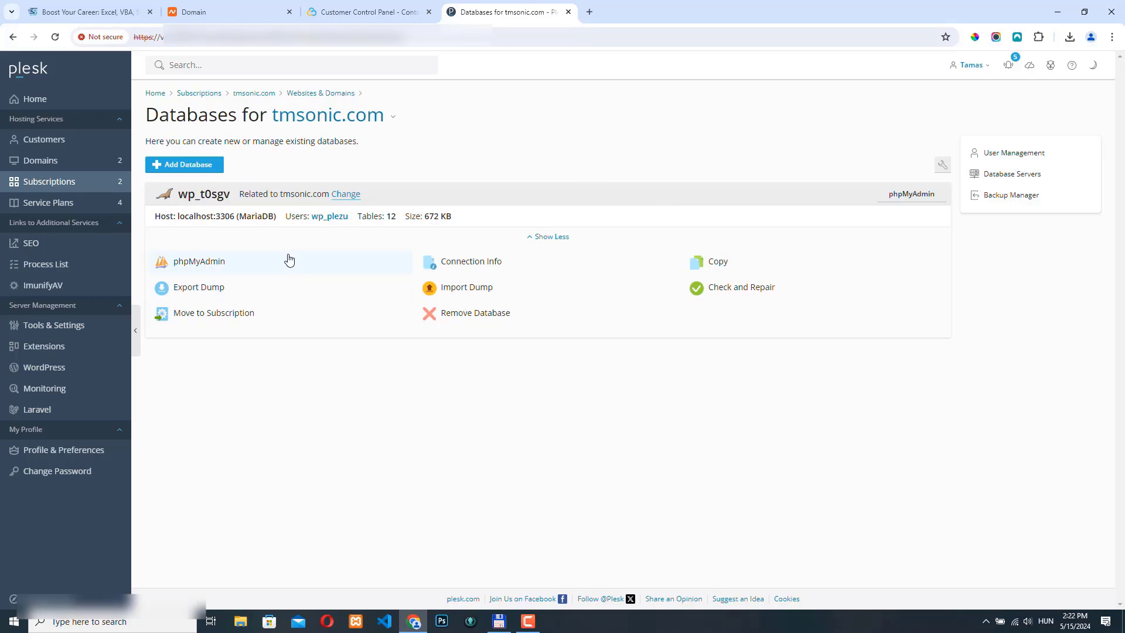
pyautogui.click(475, 312)
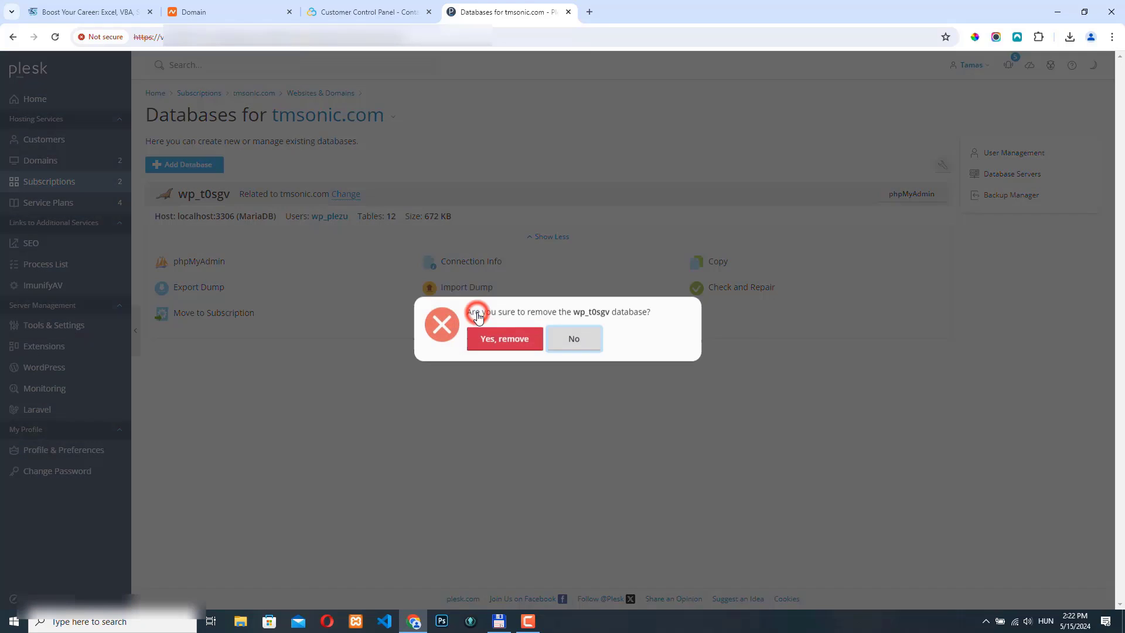
pyautogui.click(521, 340)
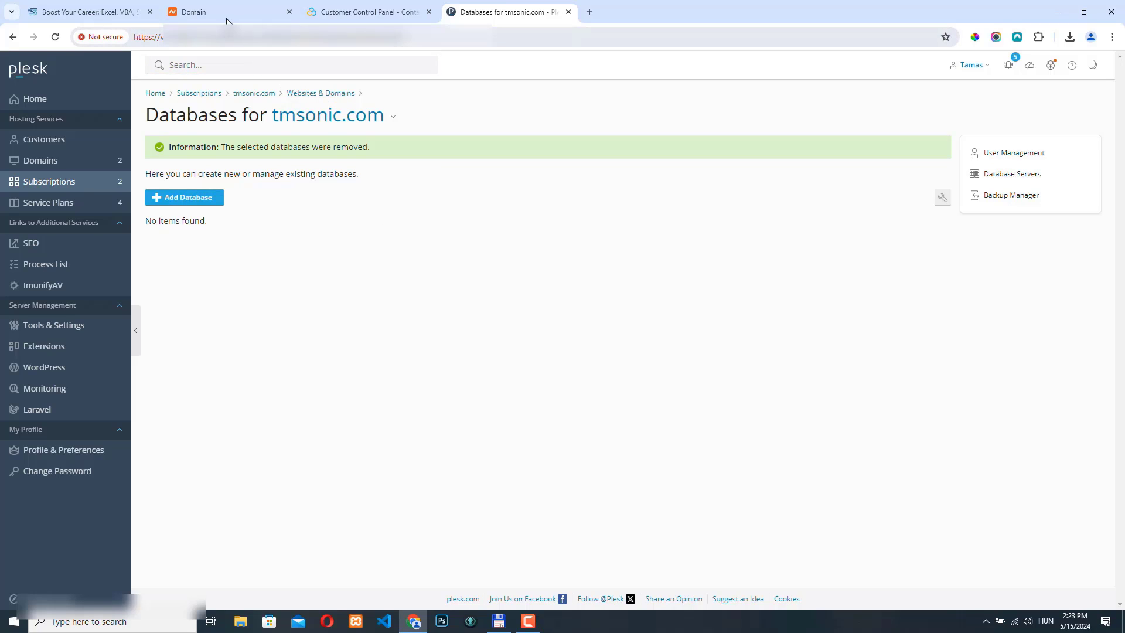
# Step: Check the nameservers of tmsonic.com on Namecheap, then switch to the Contabo control panel
pyautogui.moveTo(209, 12)
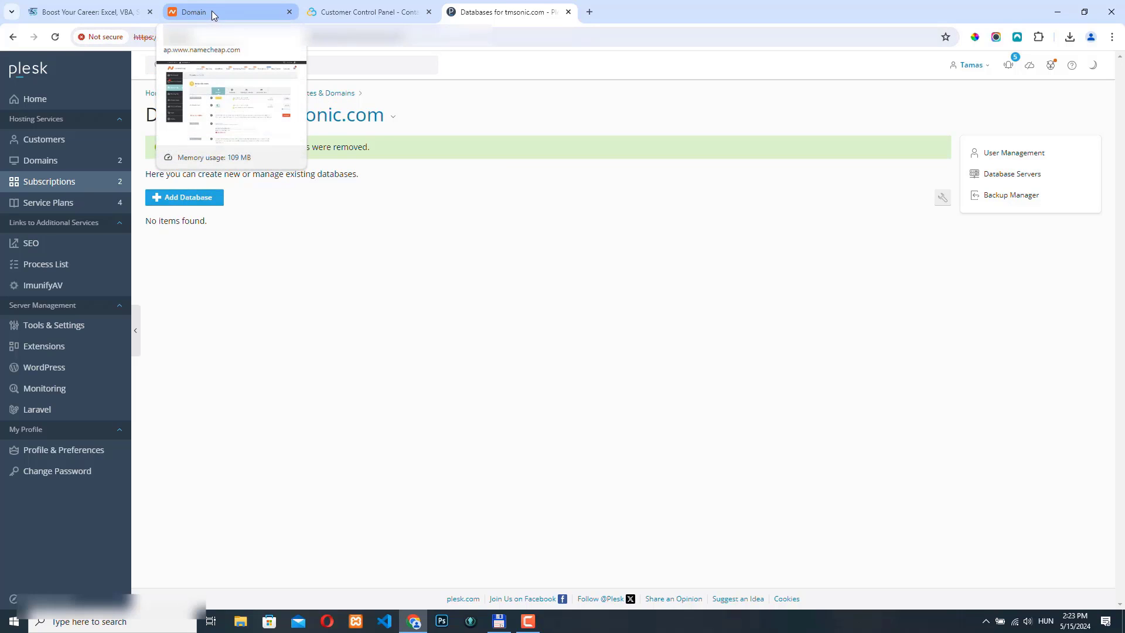
pyautogui.click(224, 13)
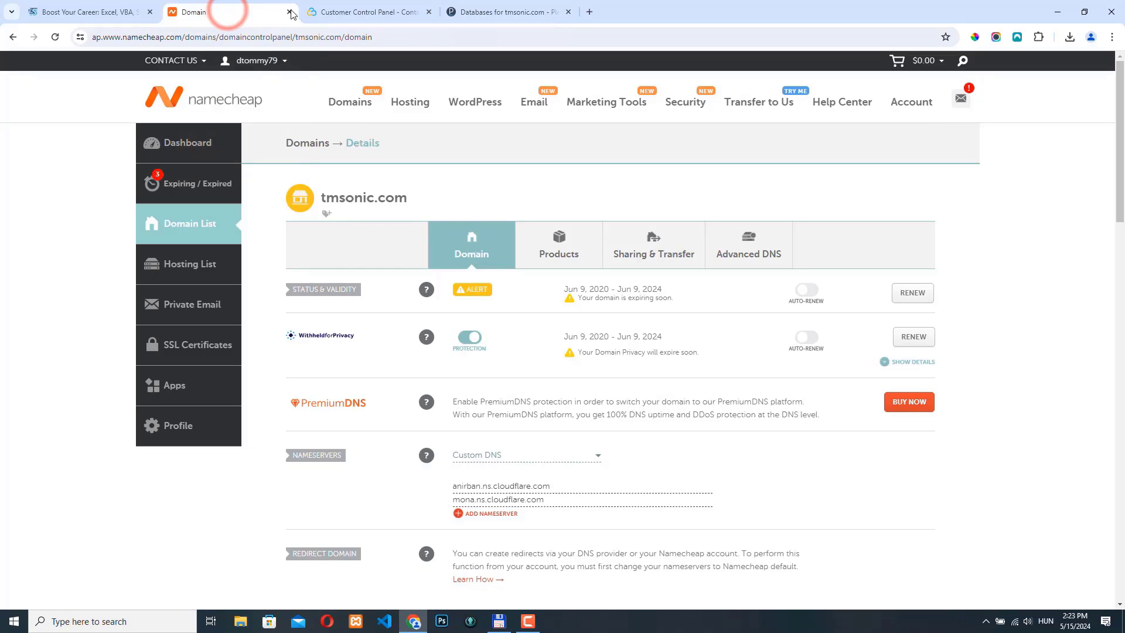
pyautogui.click(383, 11)
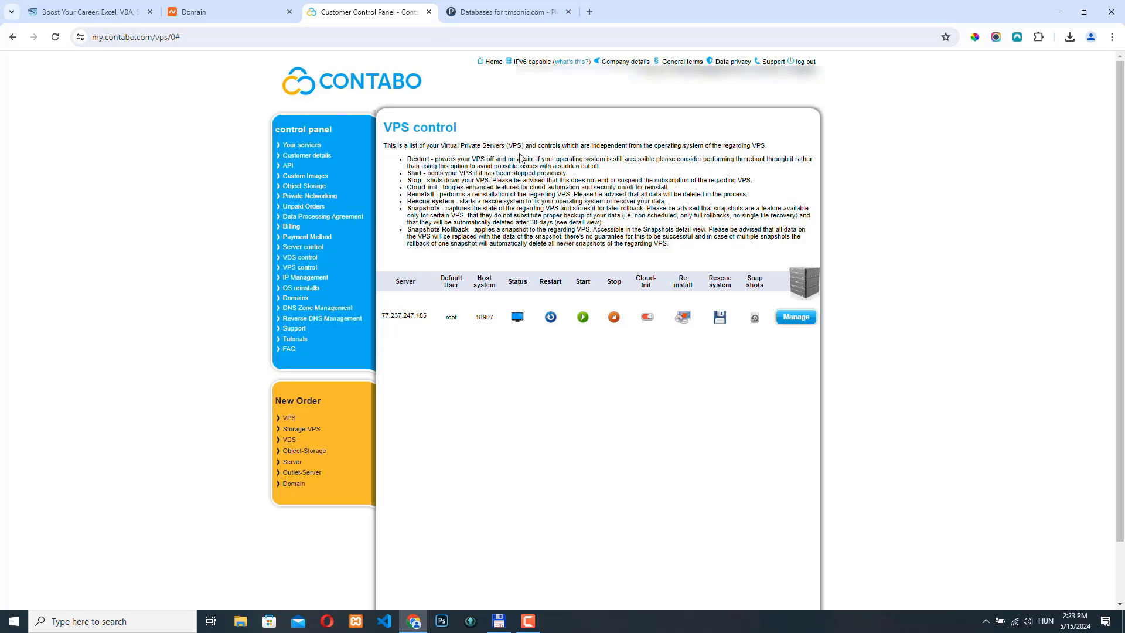
# Step: Open Contabo's DNS Zone Management and copy the nameserver name ns1.contabo.net
pyautogui.click(311, 307)
pyautogui.moveTo(431, 214); pyautogui.dragTo(384, 215)
pyautogui.hotkey('ctrl', 'c')
pyautogui.click(428, 226)
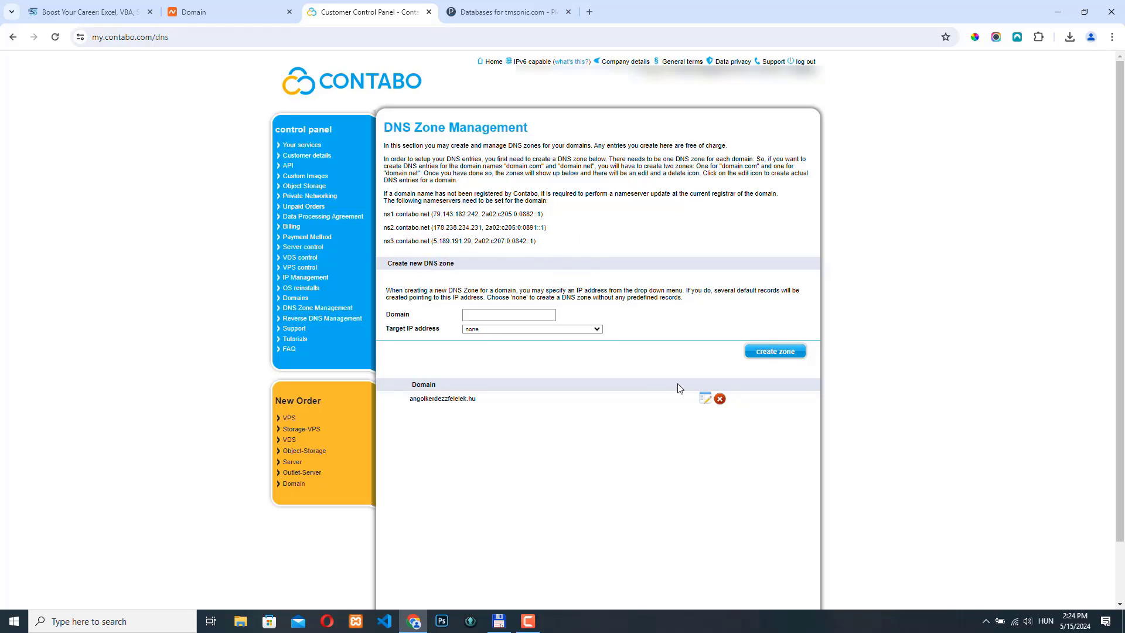
# Step: Create a DNS zone for the domain tmsonic.com with the VPS address 77.237.247.185 as target IP
pyautogui.click(501, 316)
pyautogui.write('tmsonic.com')
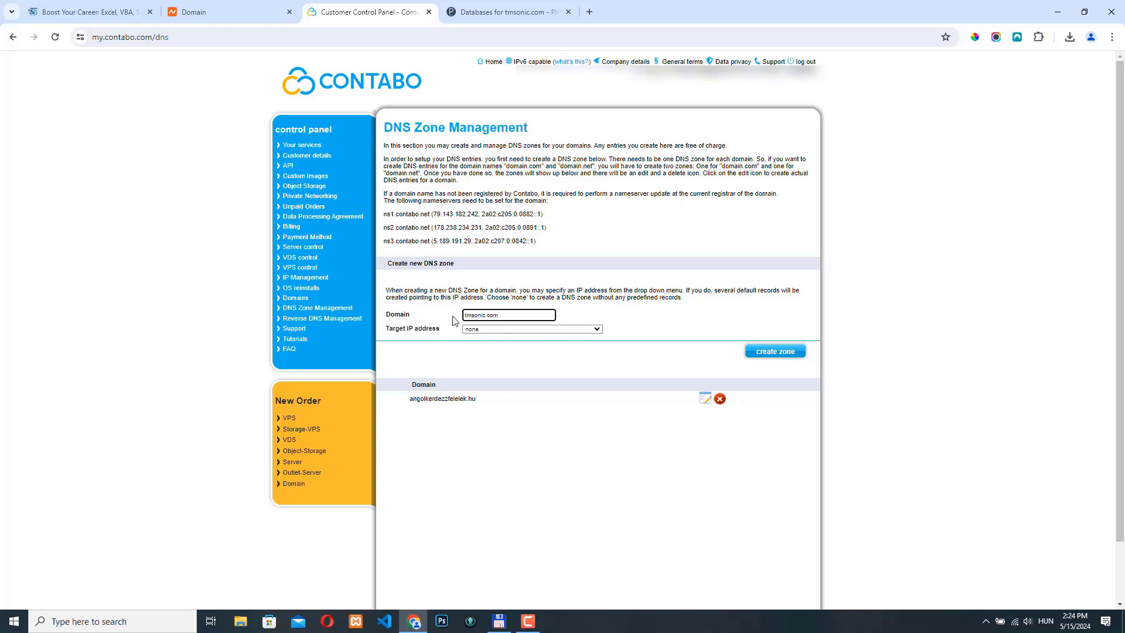
pyautogui.click(507, 331)
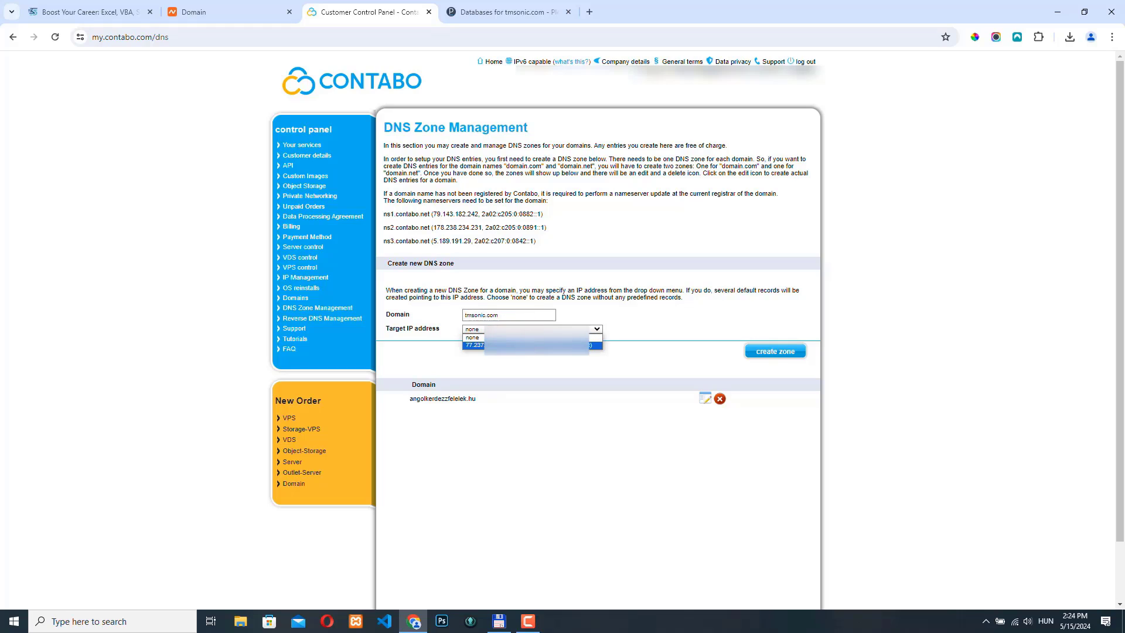
pyautogui.click(536, 344)
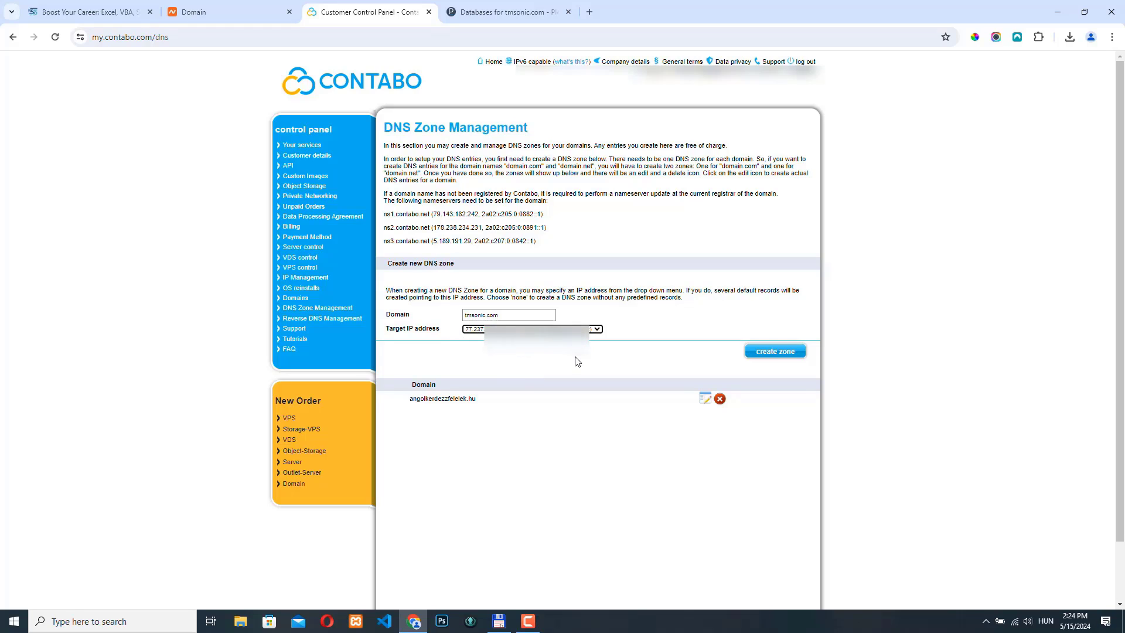
pyautogui.click(678, 355)
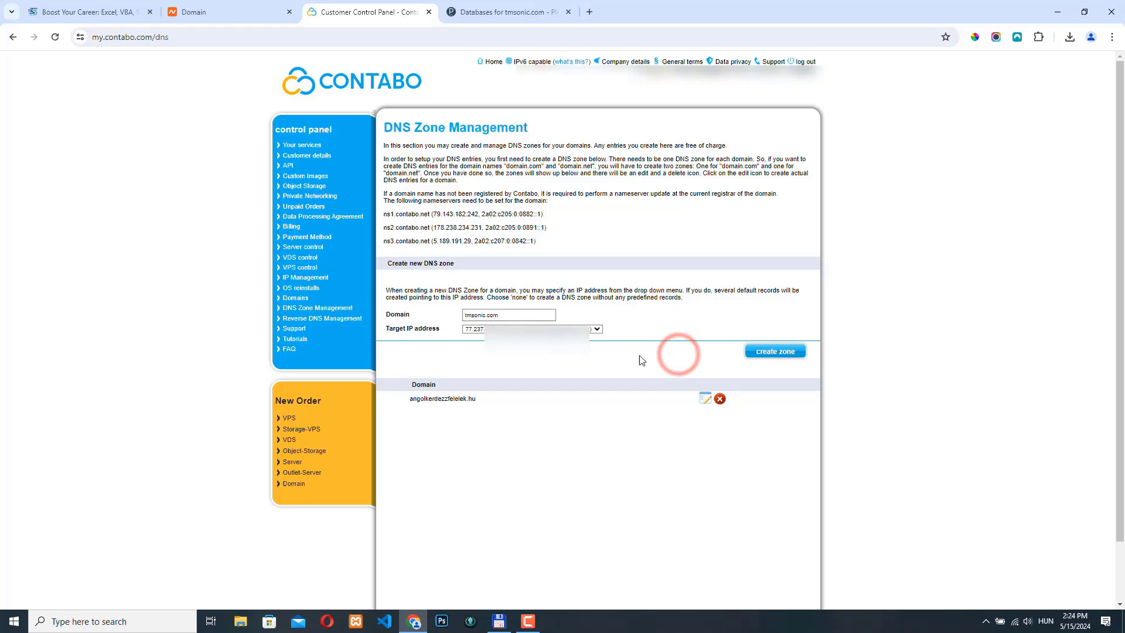
pyautogui.click(785, 356)
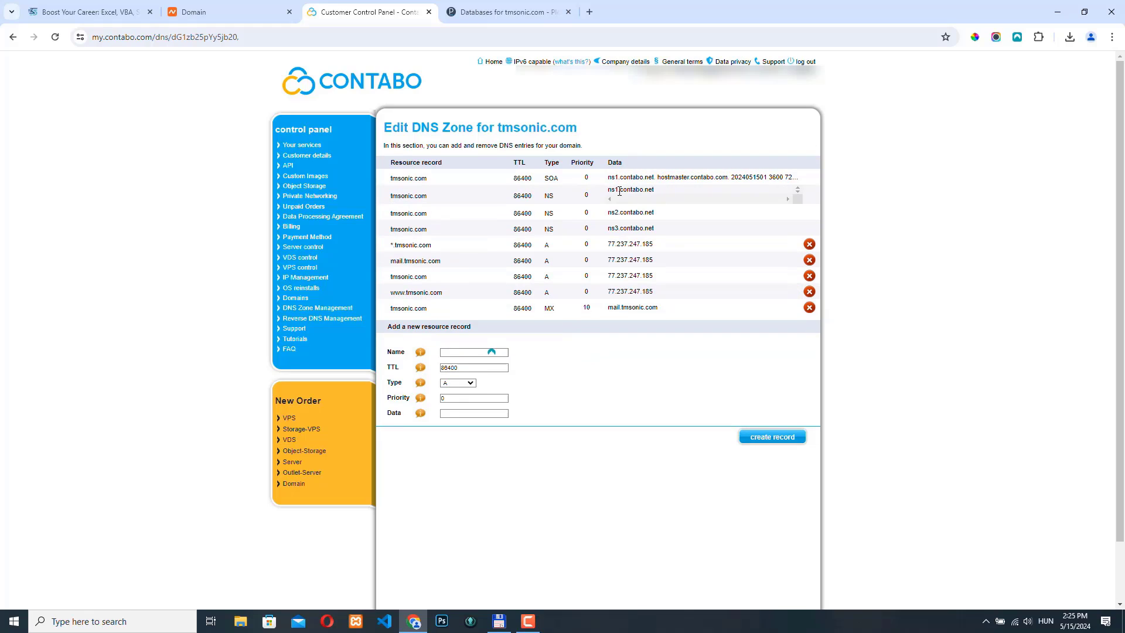
# Step: Replace the custom nameservers of tmsonic.com on Namecheap with ns1.contabo.net, ns2.contabo.net and ns3.contabo.net, and save them
pyautogui.moveTo(607, 191); pyautogui.dragTo(649, 192)
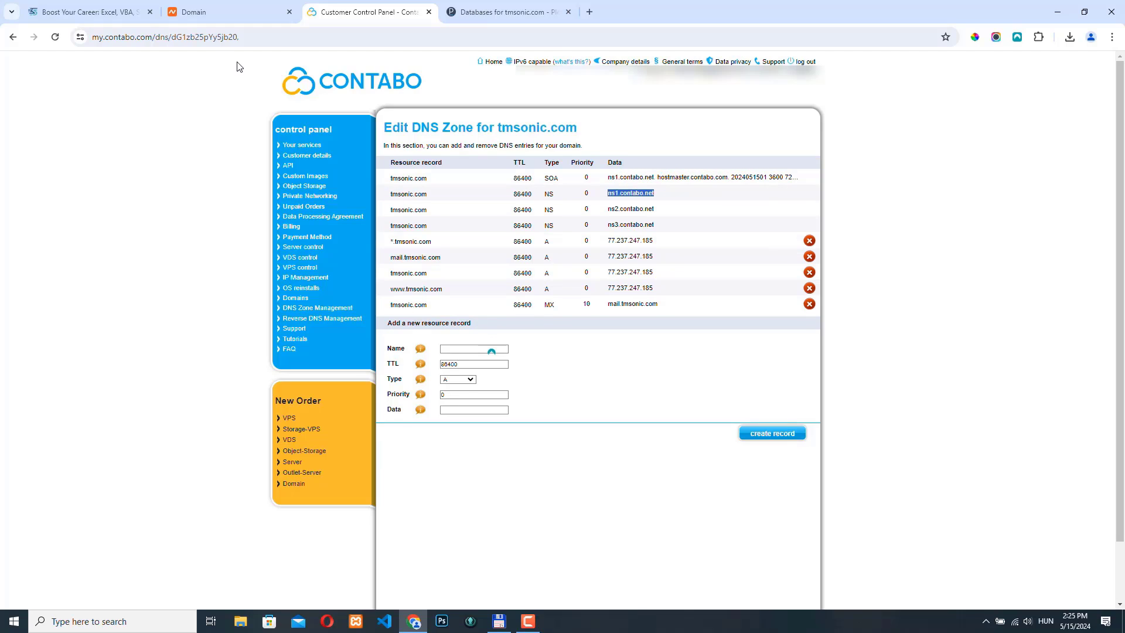
pyautogui.click(216, 14)
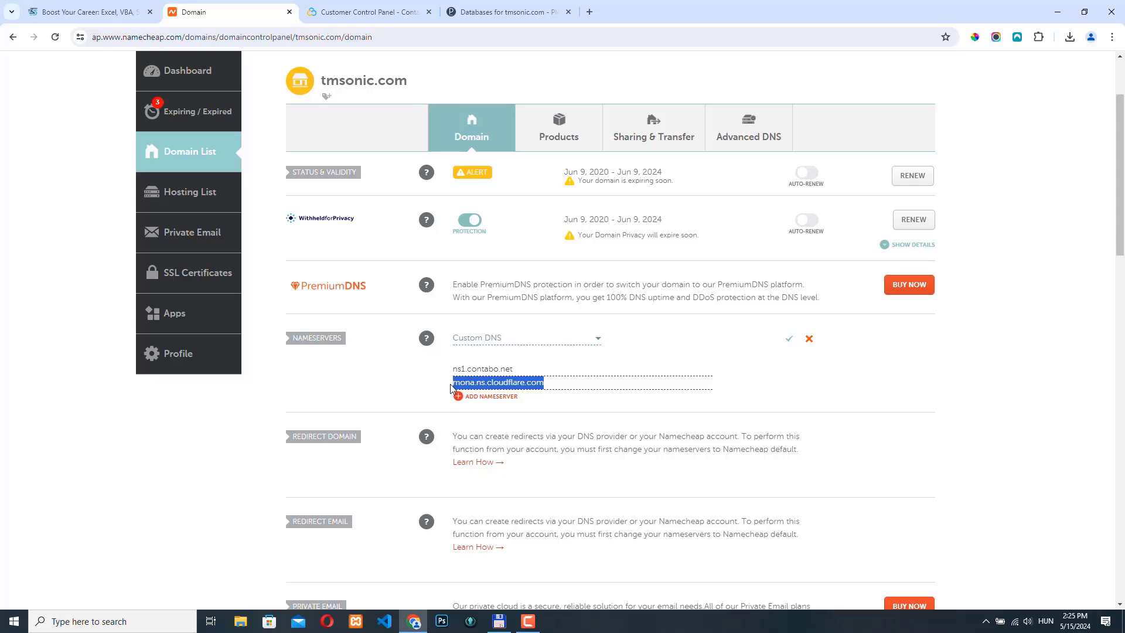
pyautogui.hotkey('ctrl', 'v')
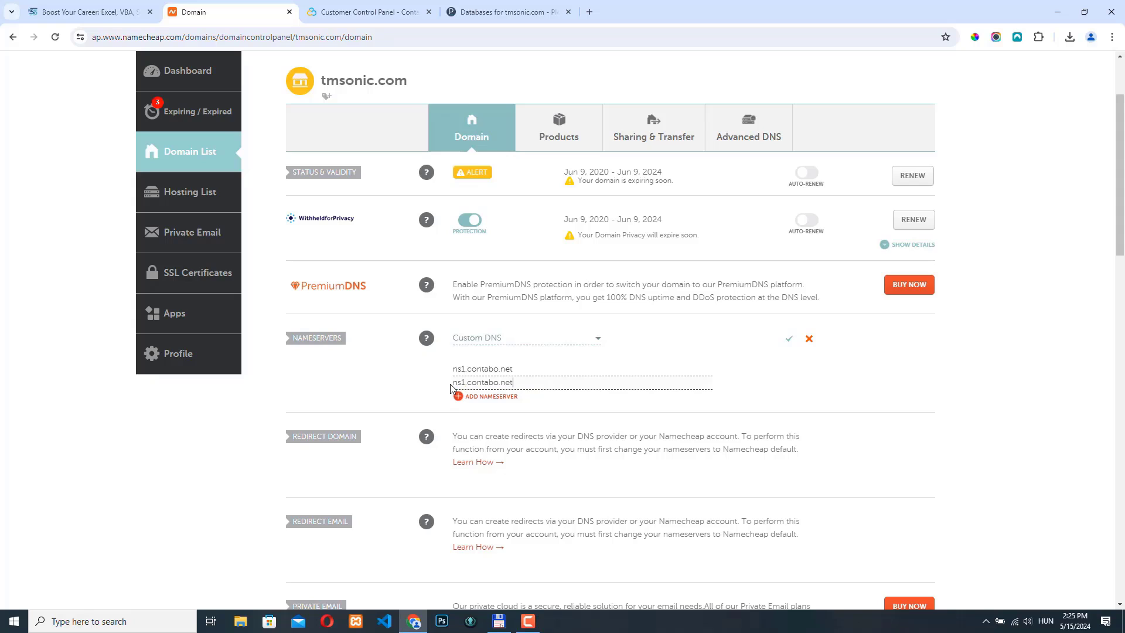
pyautogui.press('Left')
pyautogui.press('Left')
pyautogui.press('Left')
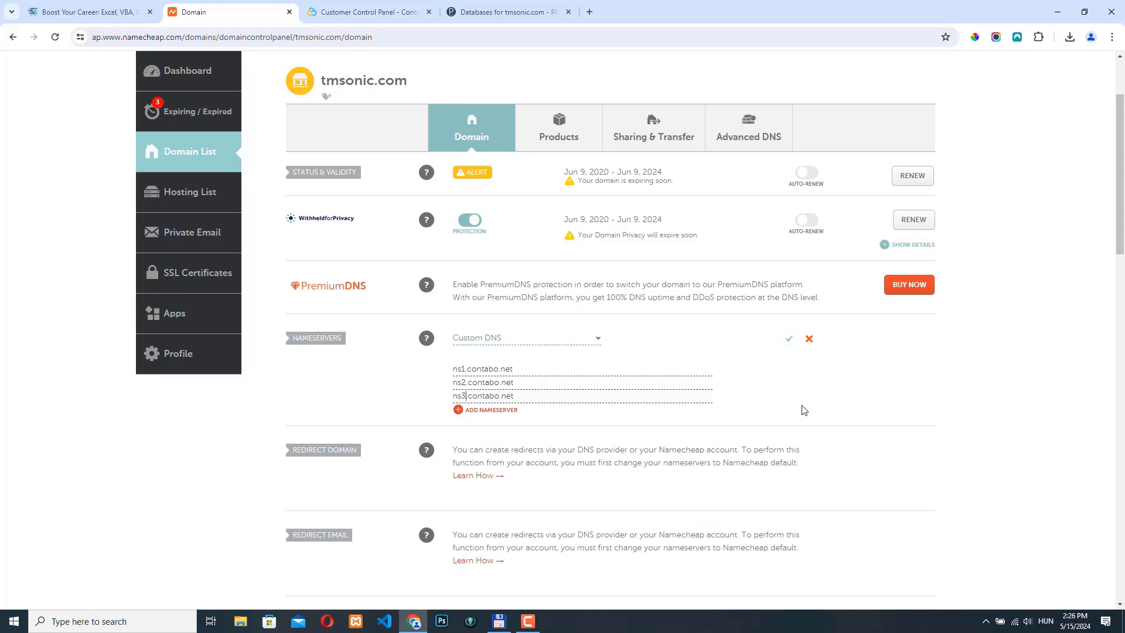
pyautogui.click(802, 407)
pyautogui.click(790, 339)
# Step: Switch to Plesk and create a file named index.html in the httpdocs directory of tmsonic.com
pyautogui.click(504, 11)
pyautogui.click(318, 116)
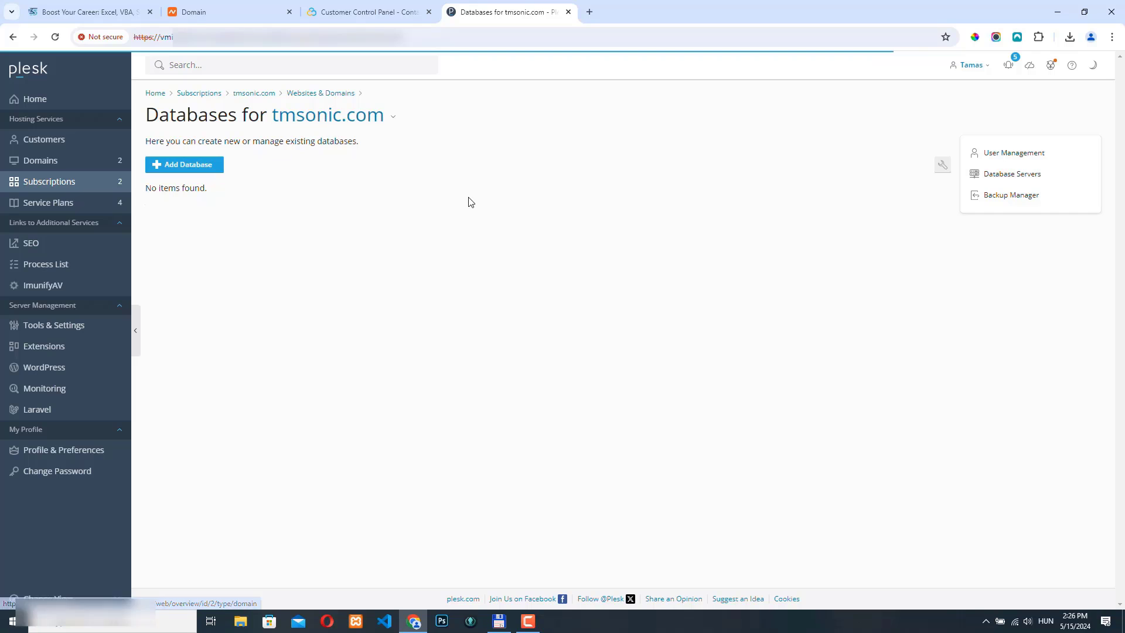
pyautogui.click(548, 353)
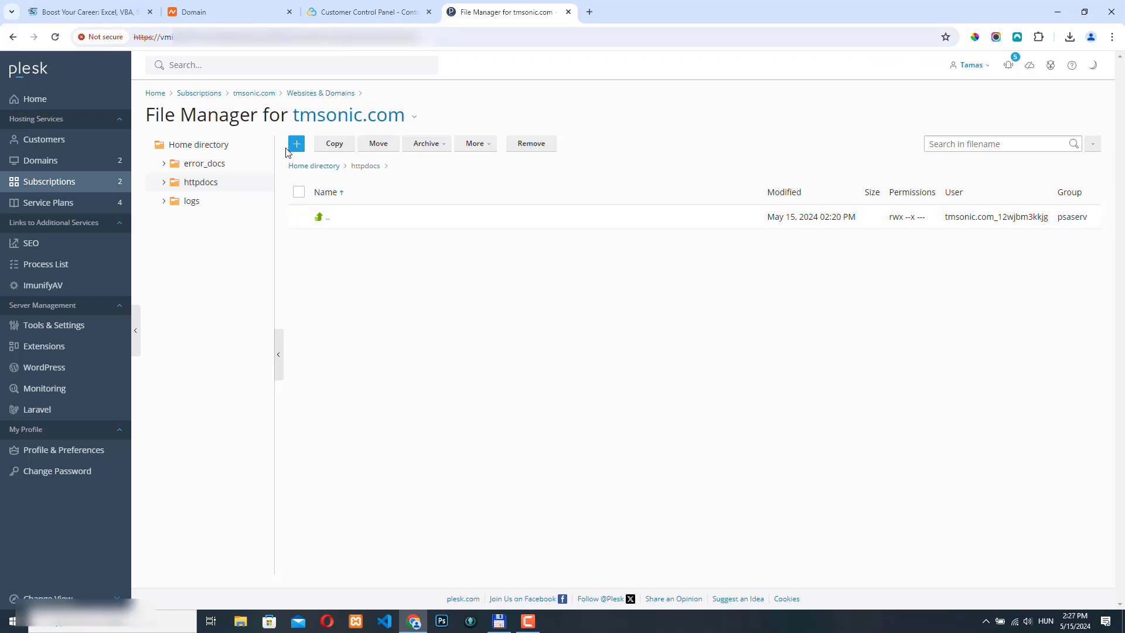
pyautogui.click(296, 144)
pyautogui.click(339, 234)
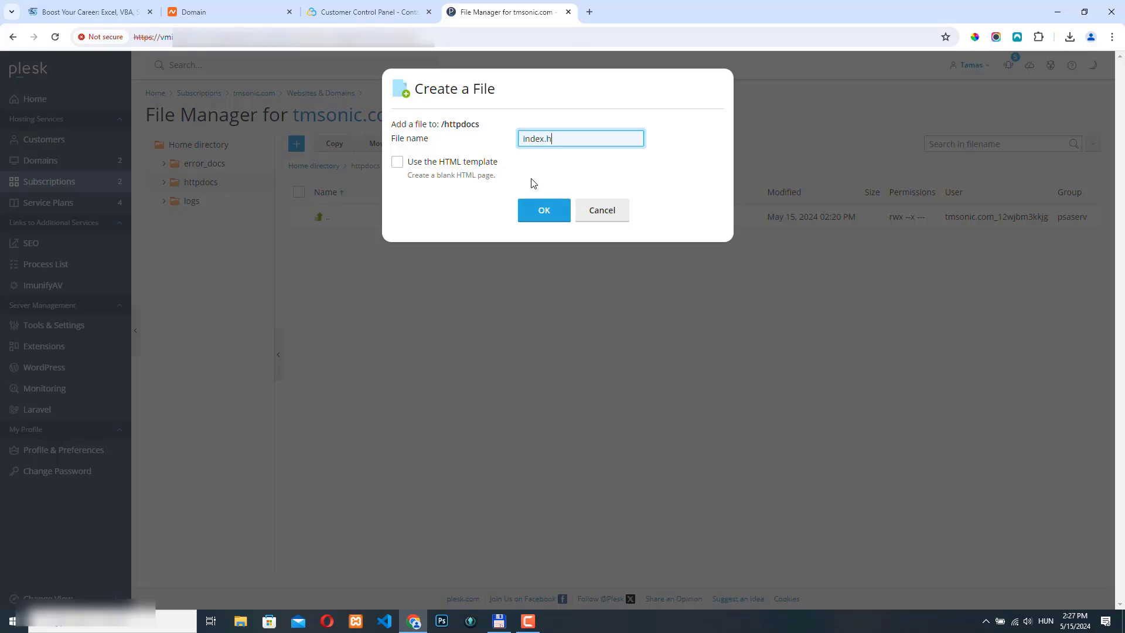
pyautogui.press('Return')
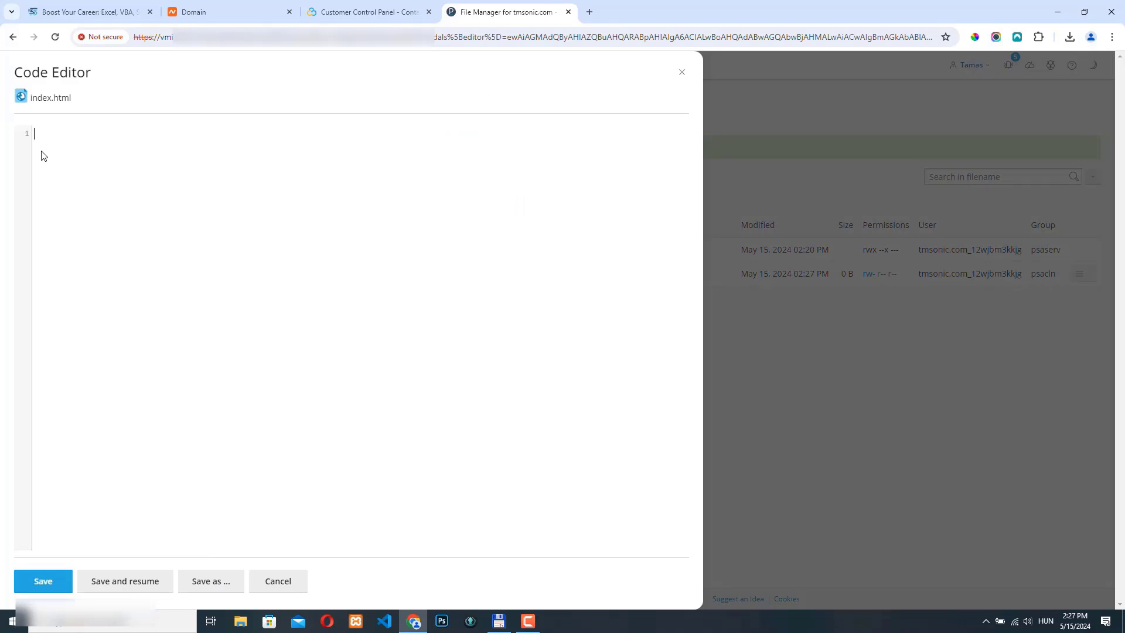
# Step: Write a short test text ending in "website 1" into index.html and save the file
pyautogui.click(96, 153)
pyautogui.write('tes')
pyautogui.write('website 1')
pyautogui.click(44, 582)
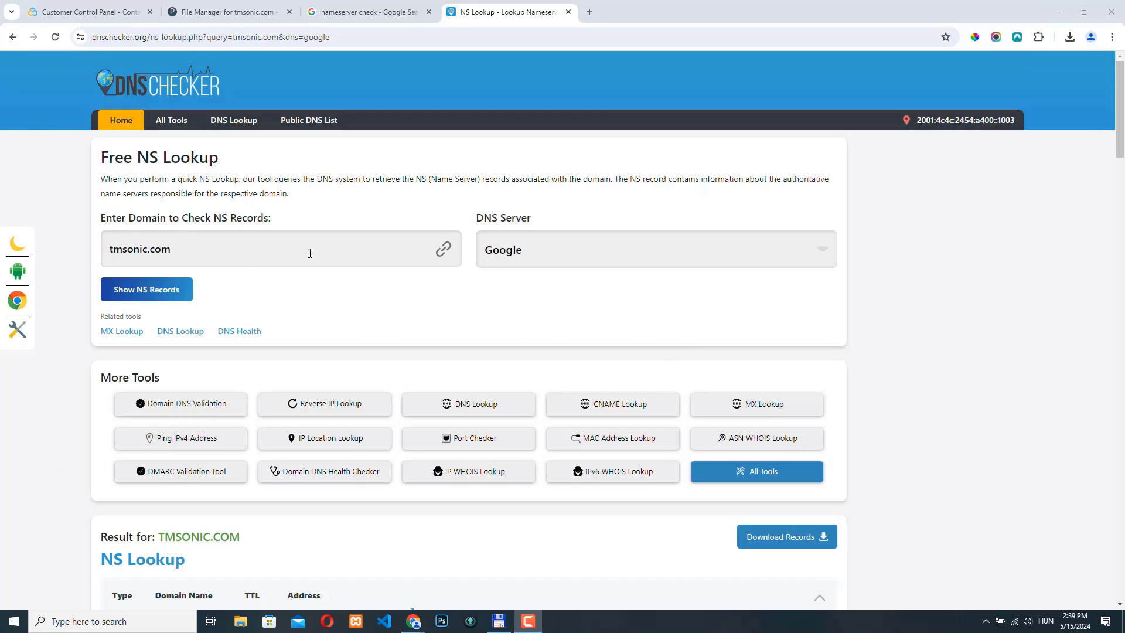
# Step: Review the NS lookup results for tmsonic.com on DNS Checker, then close the lookup and search pages
pyautogui.moveTo(277, 252); pyautogui.dragTo(68, 252)
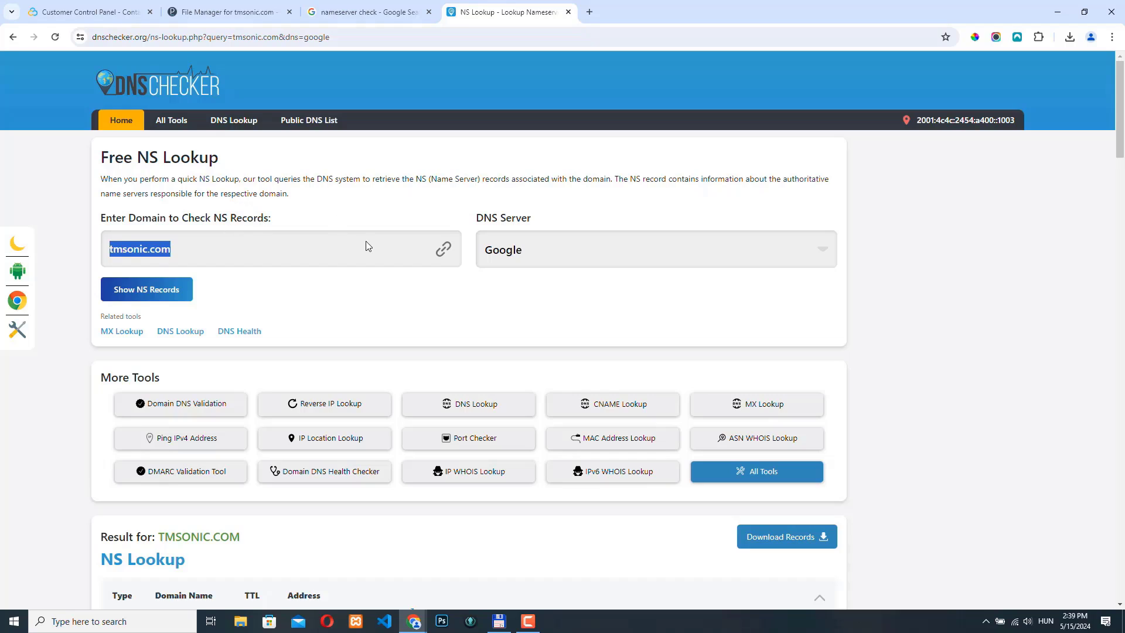
pyautogui.scroll(-6, 422, 402)
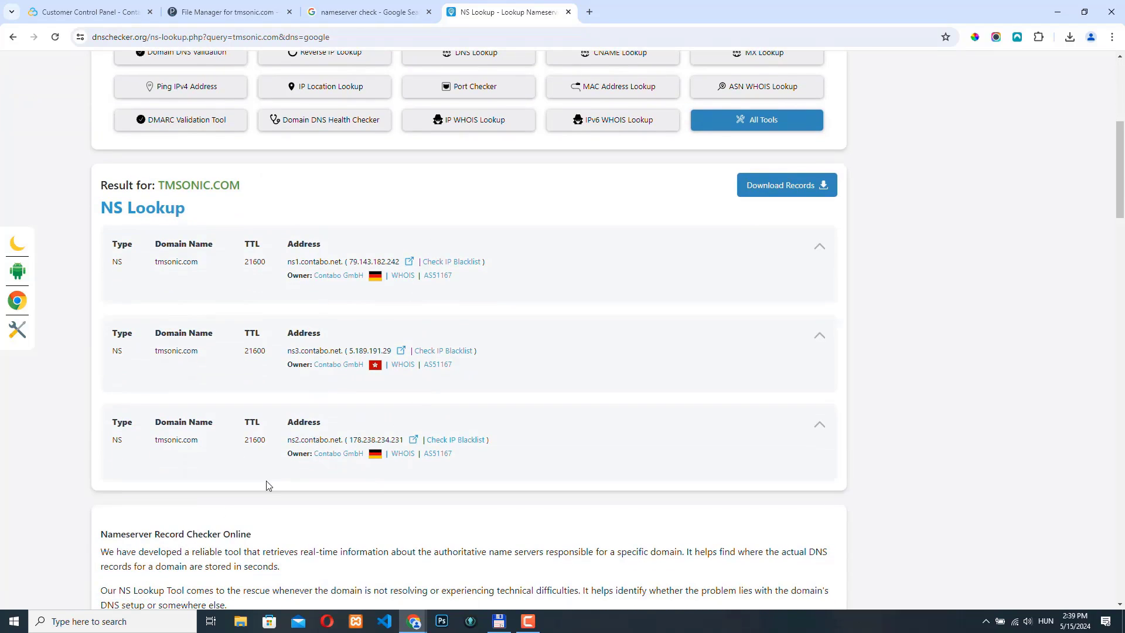
pyautogui.scroll(8, 210, 519)
pyautogui.hotkey('ctrl', 'w')
pyautogui.hotkey('ctrl', 'w')
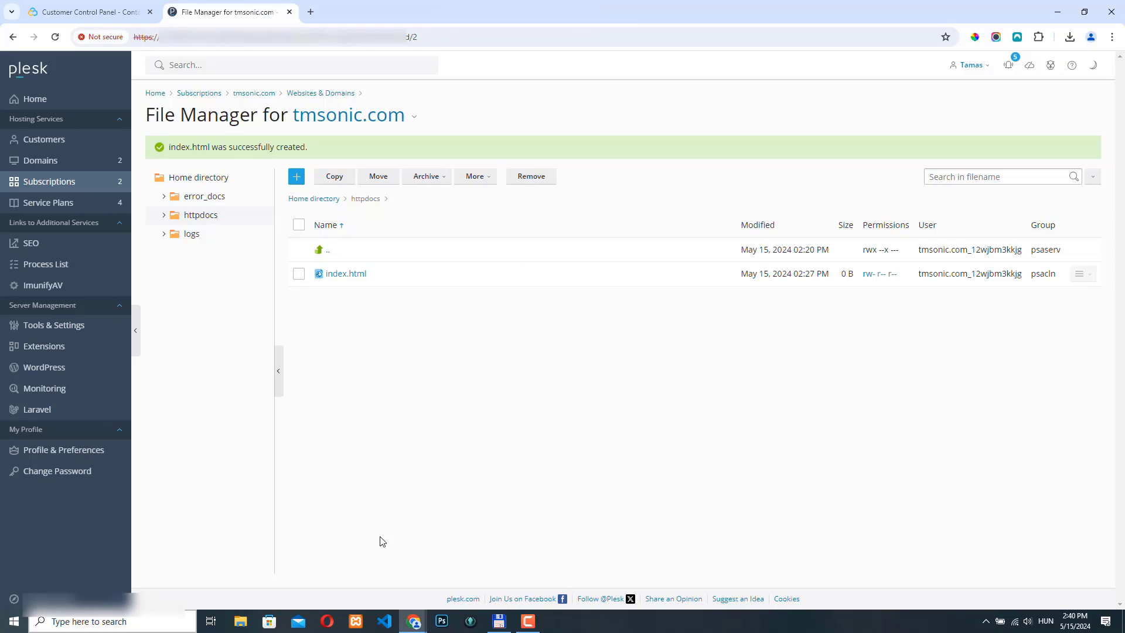
# Step: Open tmsonic.com in a new Incognito window to test which page loads
pyautogui.click(1105, 41)
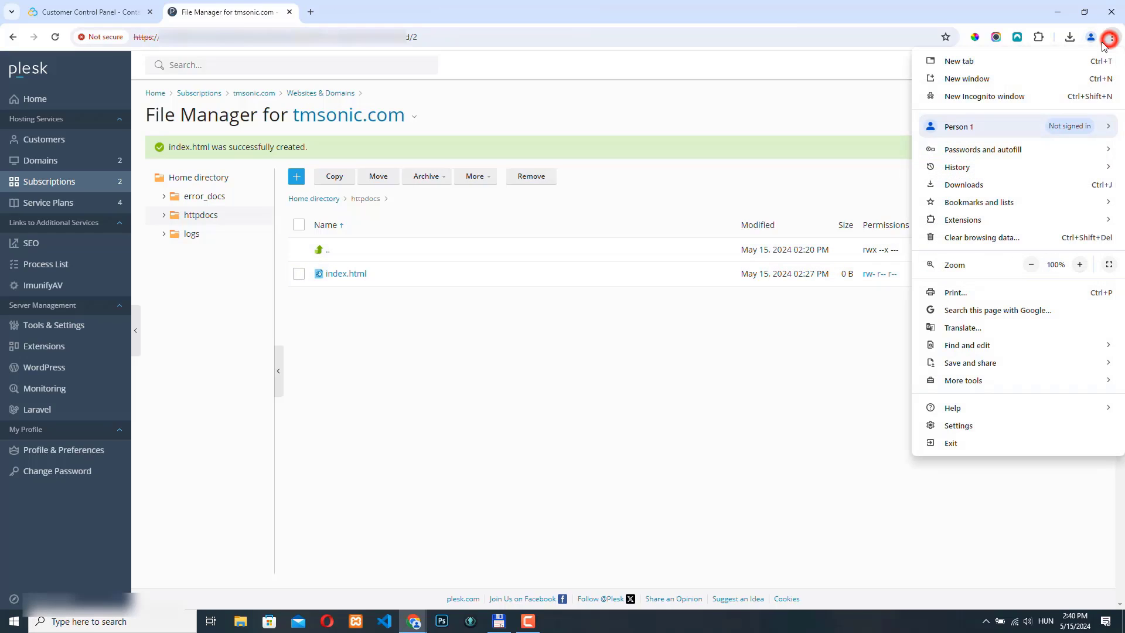
pyautogui.click(979, 94)
pyautogui.write('tmsonic.com')
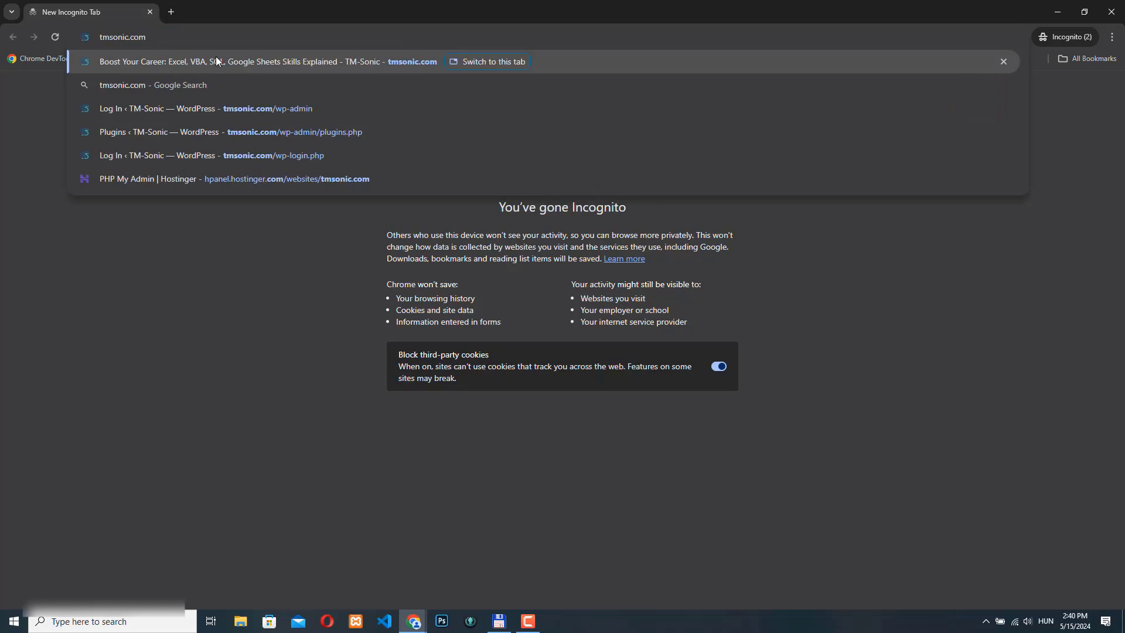
pyautogui.press('Return')
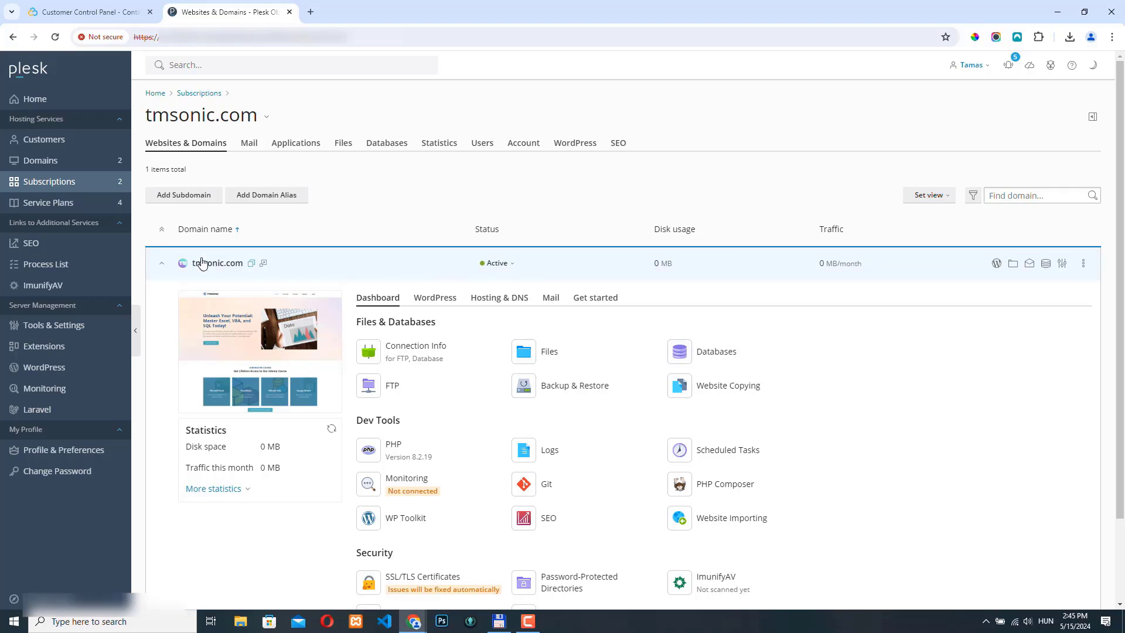
# Step: Request a free Let's Encrypt certificate for tmsonic.com that secures the wildcard domain and is assigned to the mail domain
pyautogui.scroll(-1, 586, 293)
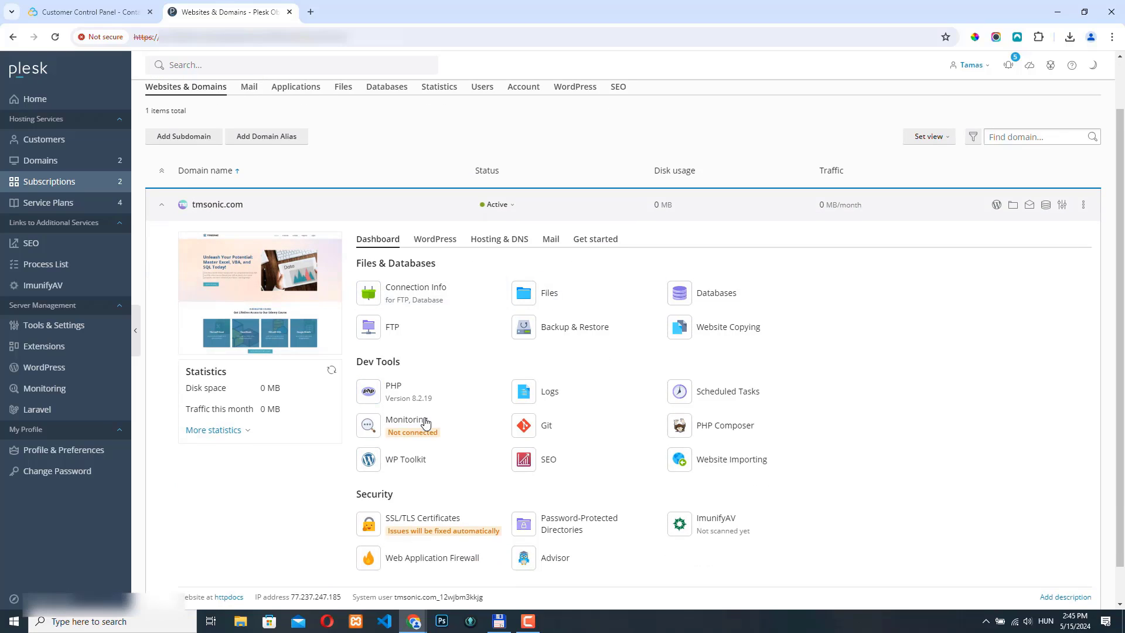
pyautogui.click(421, 521)
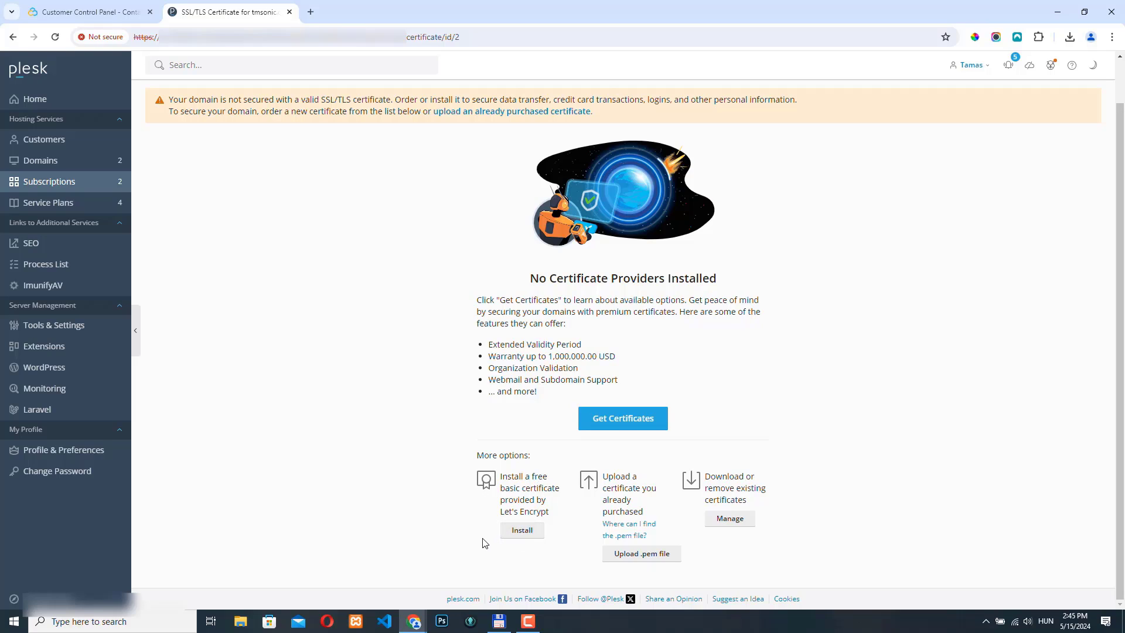
pyautogui.click(522, 530)
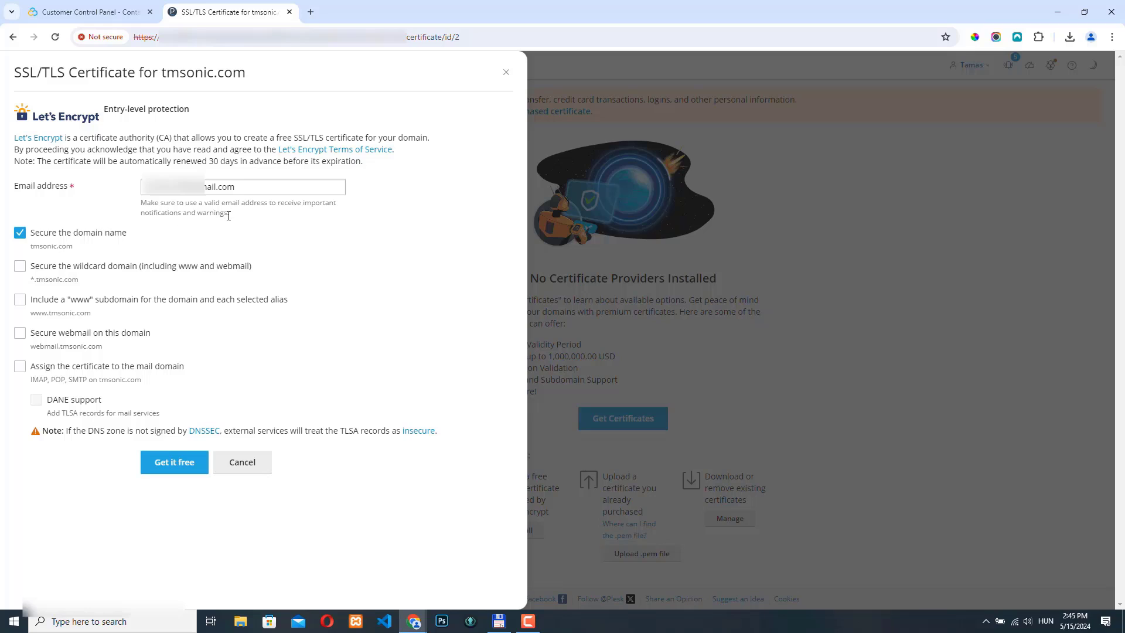
pyautogui.click(19, 267)
pyautogui.click(19, 366)
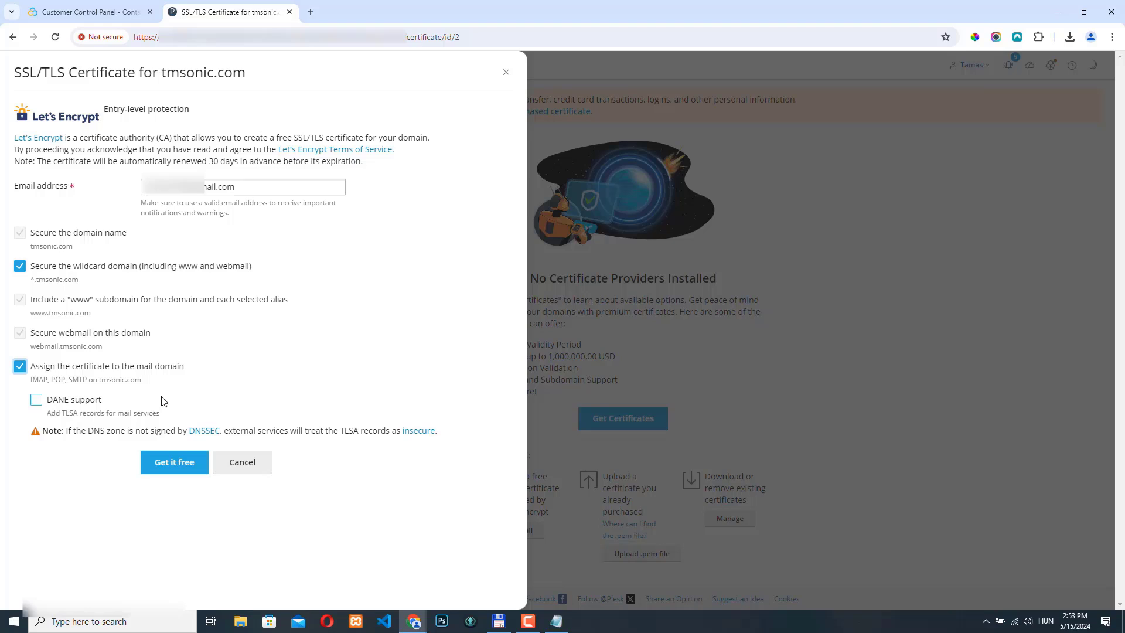
pyautogui.click(177, 464)
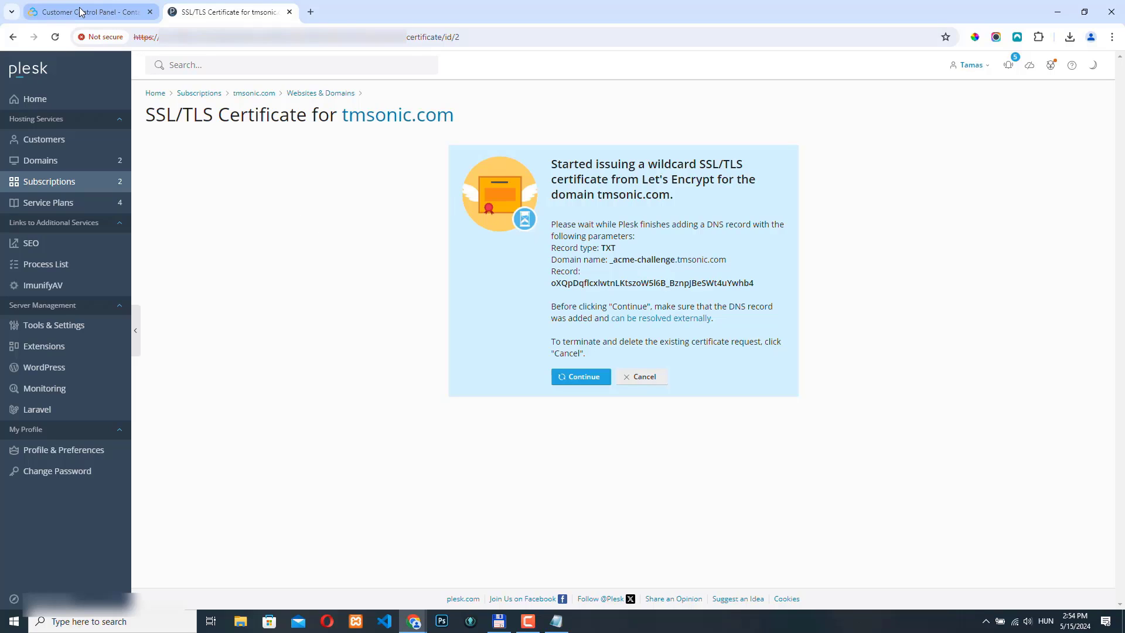
# Step: Copy the challenge record's domain name from the certificate page and switch to the Contabo DNS zone of tmsonic.com
pyautogui.moveTo(79, 11)
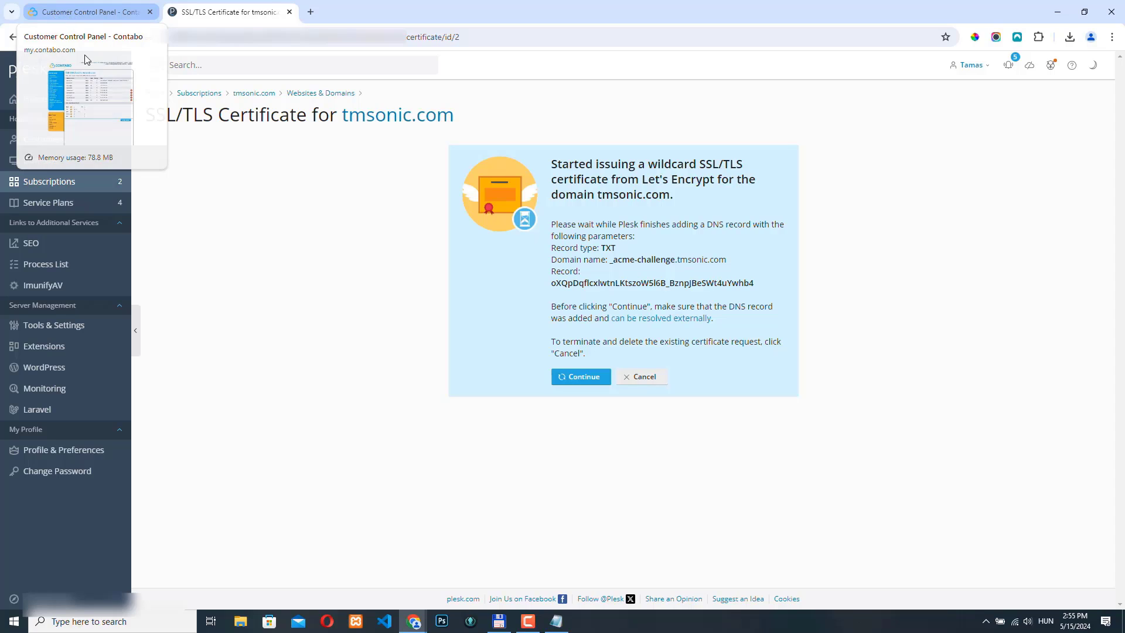
pyautogui.moveTo(608, 260); pyautogui.dragTo(728, 257)
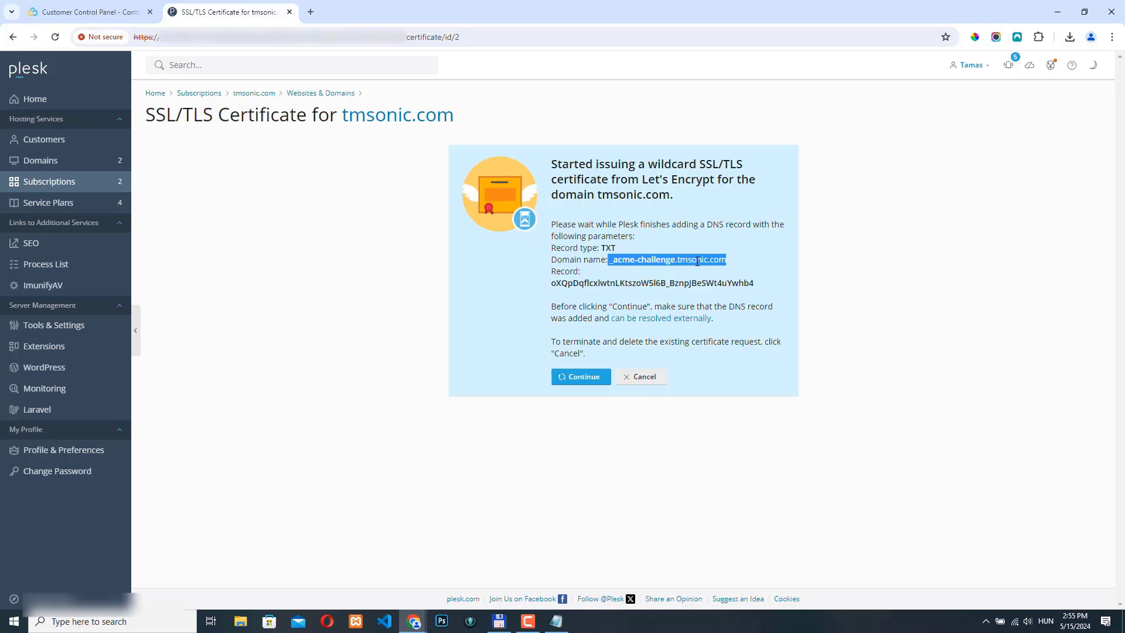
pyautogui.rightClick(728, 259)
pyautogui.click(736, 272)
pyautogui.click(76, 13)
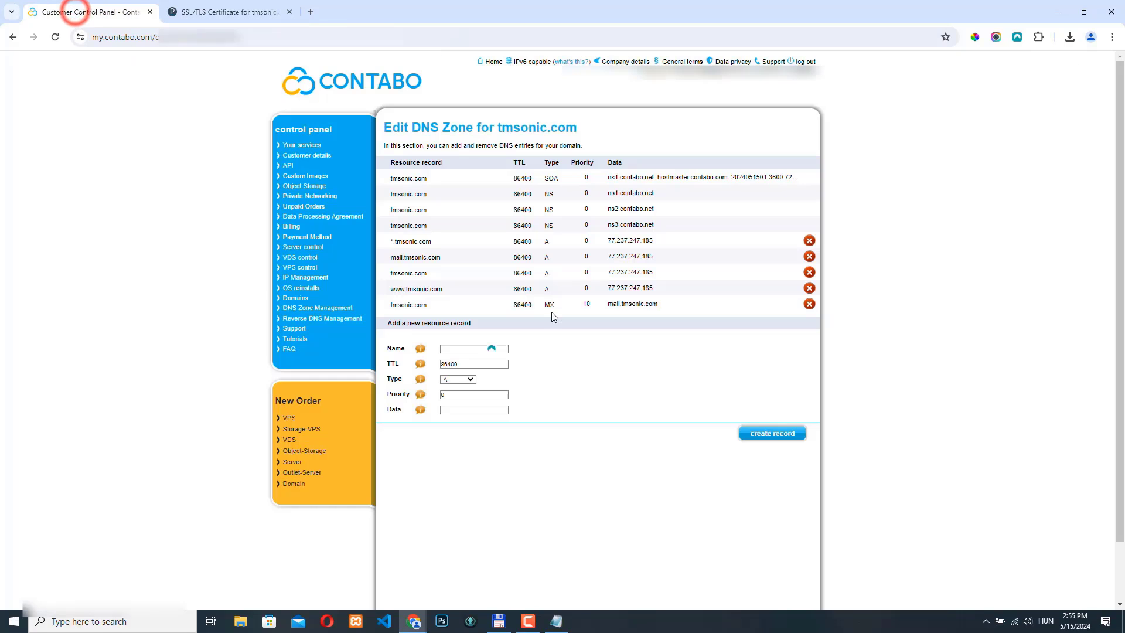
# Step: Fill in the new DNS record with type TXT, TTL 14400 and the name _acme-challenge.tmsonic.com
pyautogui.click(466, 381)
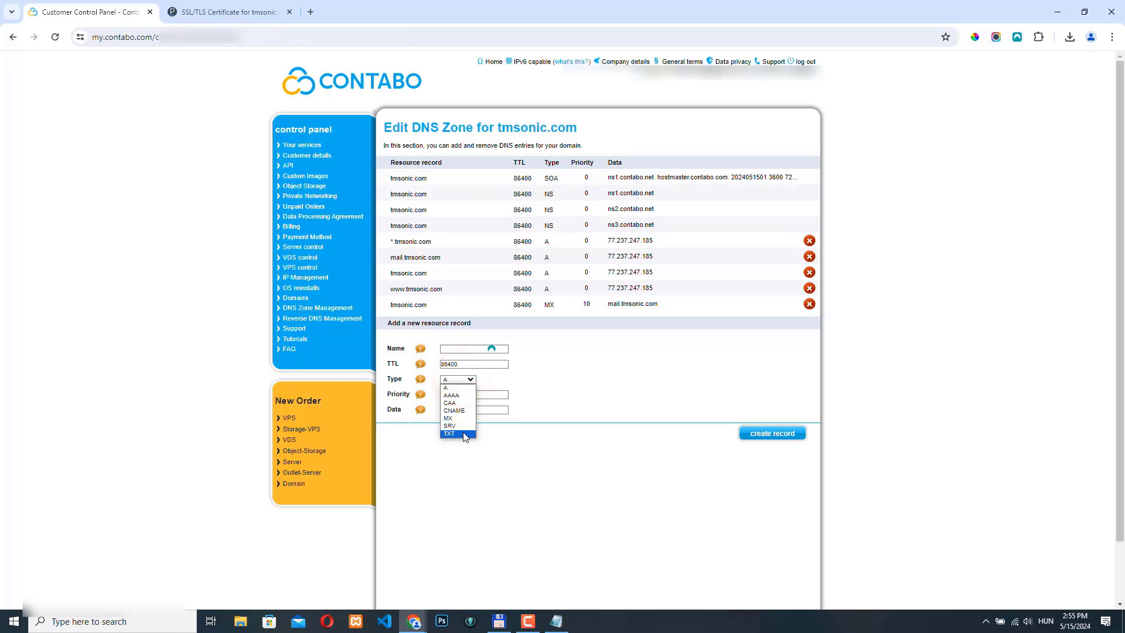
pyautogui.click(463, 434)
pyautogui.doubleClick(461, 364)
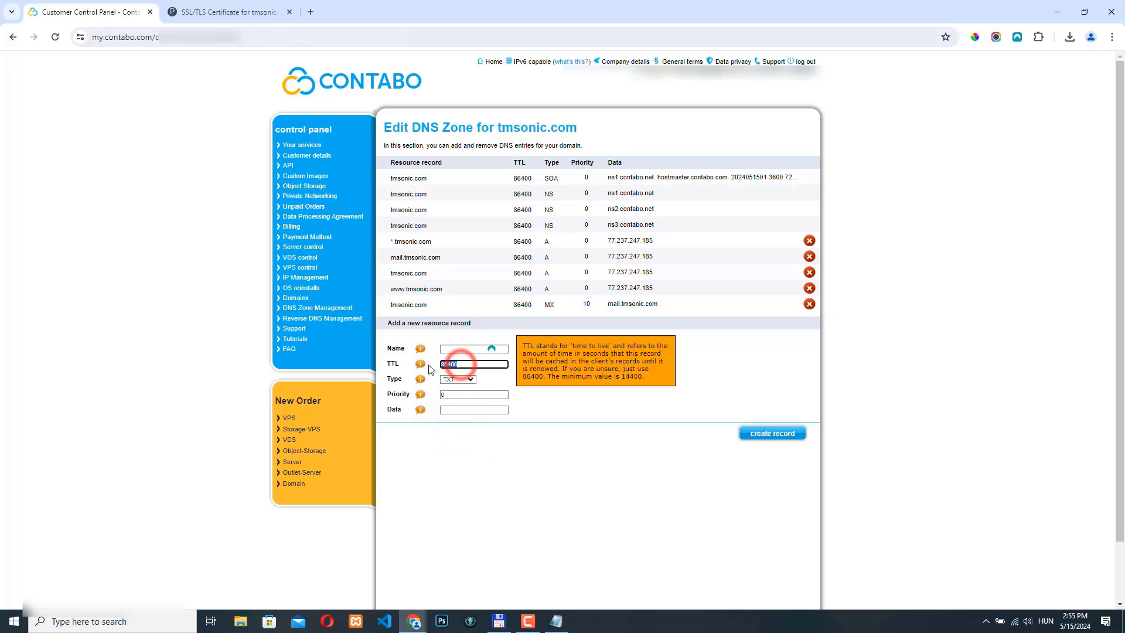
pyautogui.write('14')
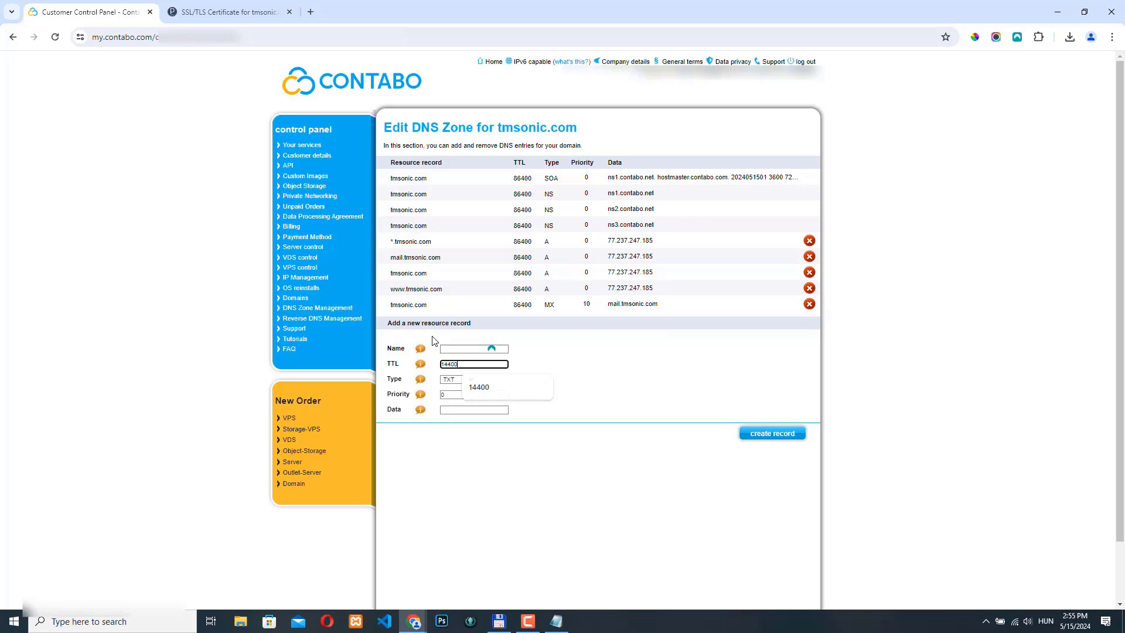
pyautogui.click(472, 349)
pyautogui.hotkey('ctrl', 'v')
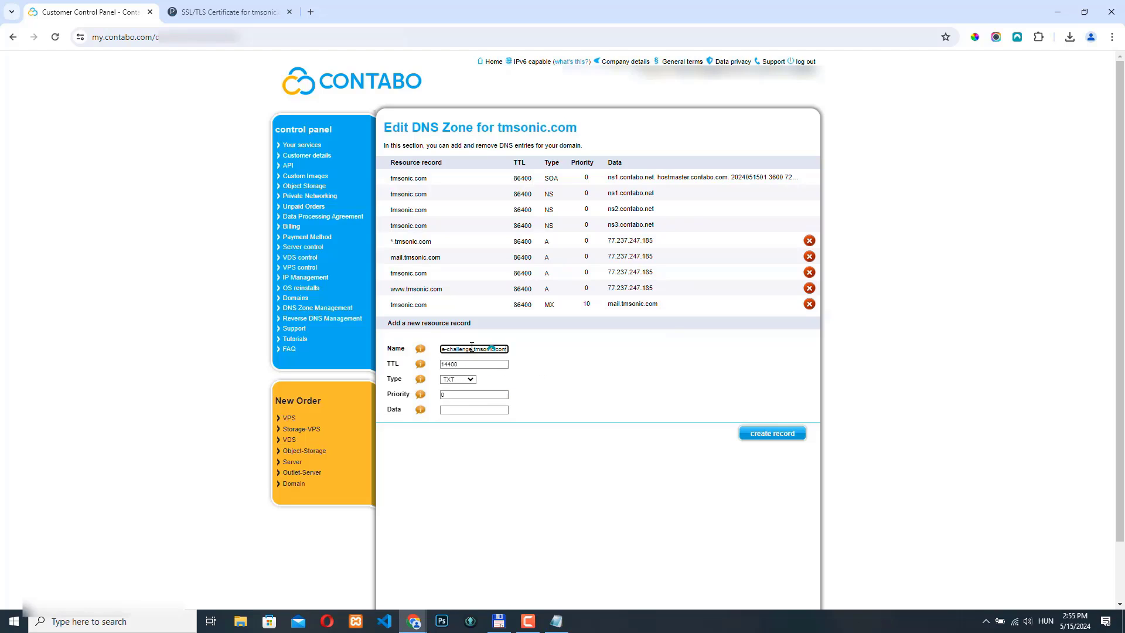
# Step: Copy the challenge record value from Plesk into the new TXT record's Data field in Contabo and create the record
pyautogui.click(221, 12)
pyautogui.doubleClick(607, 283)
pyautogui.rightClick(735, 281)
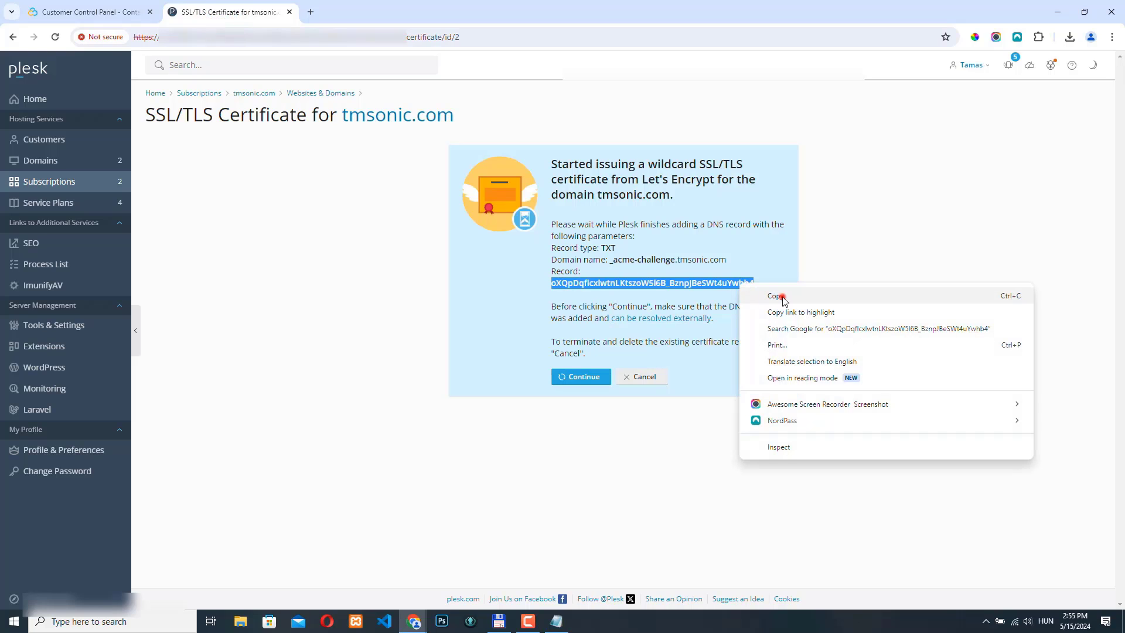
pyautogui.click(783, 293)
pyautogui.click(91, 12)
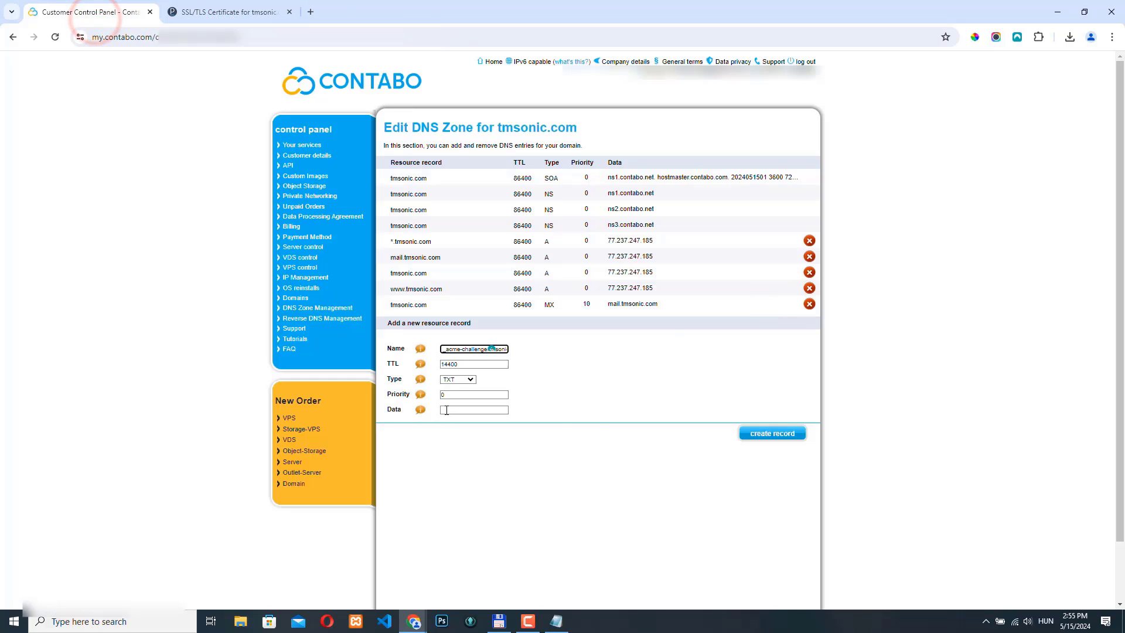
pyautogui.click(445, 409)
pyautogui.hotkey('ctrl', 'v')
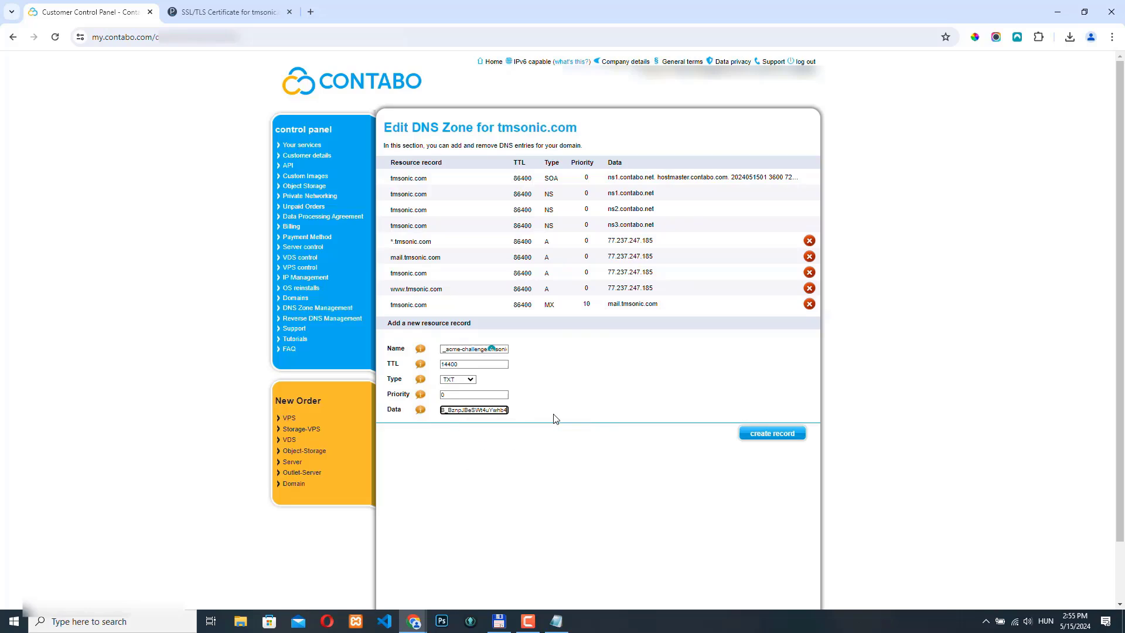
pyautogui.click(773, 433)
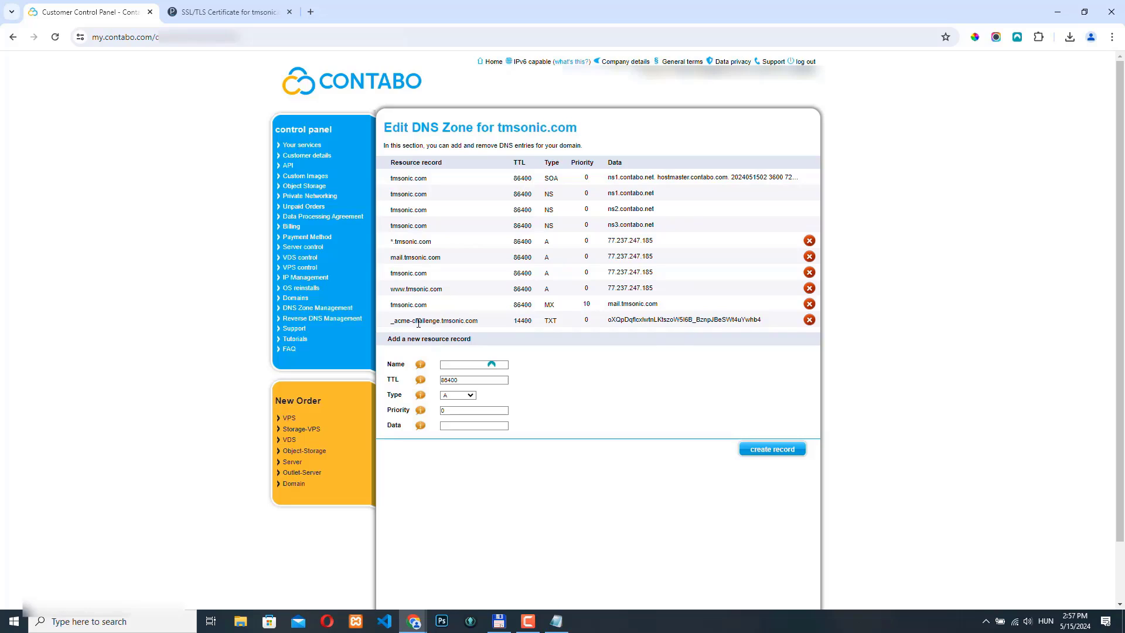
pyautogui.moveTo(719, 326)
# Step: From the Plesk certificate page, open the external DNS resolution article and its linked DNS Propagation Checker in new tabs
pyautogui.click(207, 10)
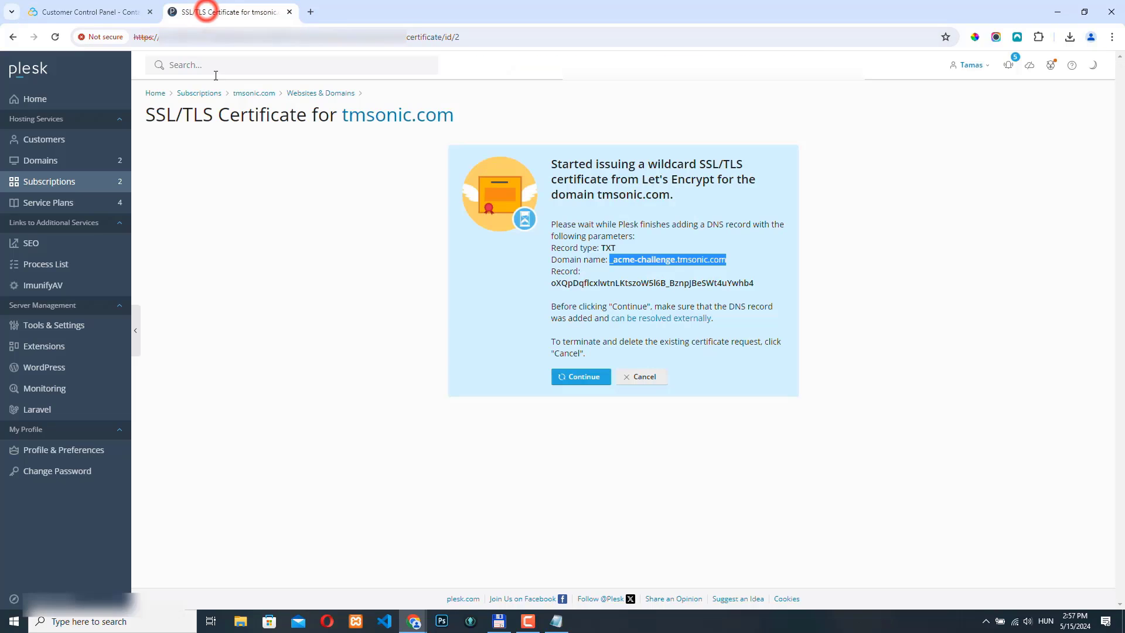
pyautogui.rightClick(657, 321)
pyautogui.click(722, 328)
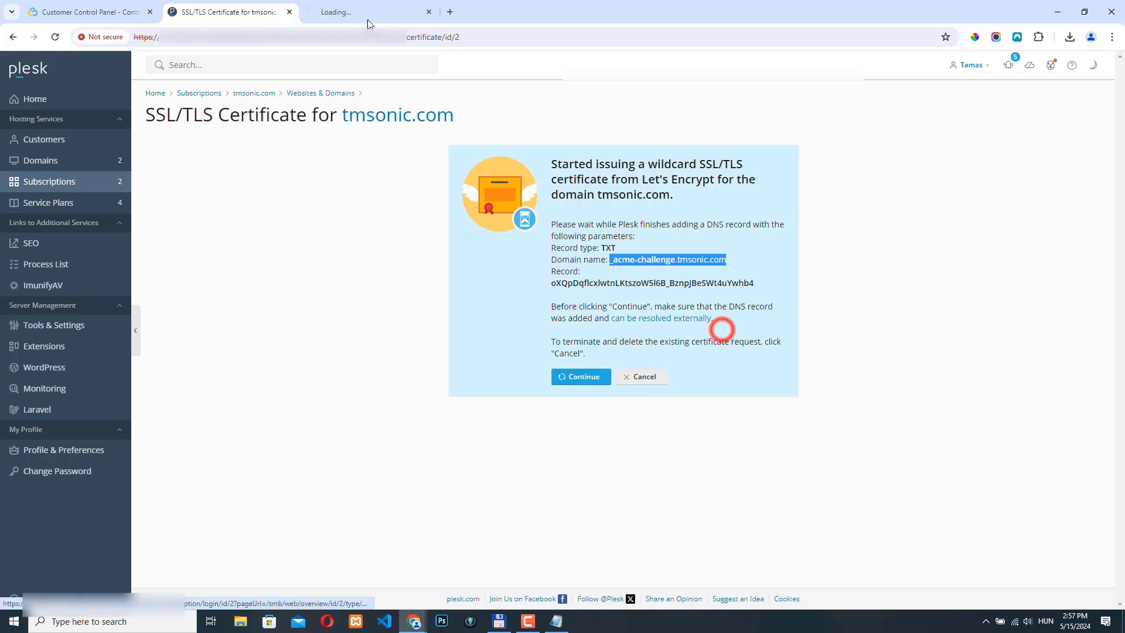
pyautogui.click(350, 9)
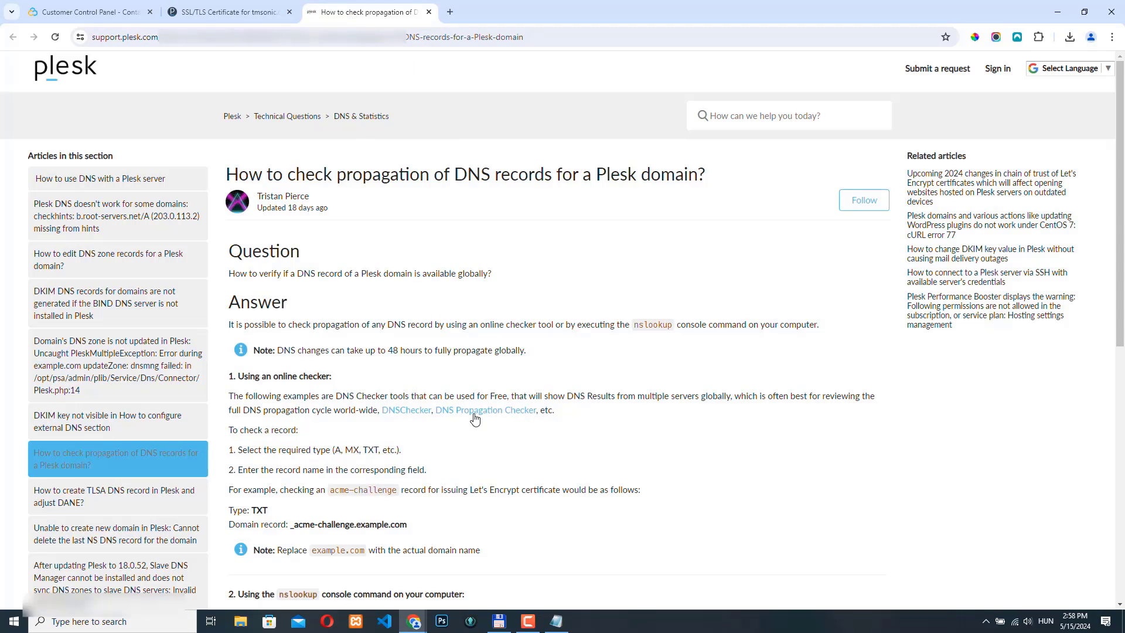
pyautogui.rightClick(457, 410)
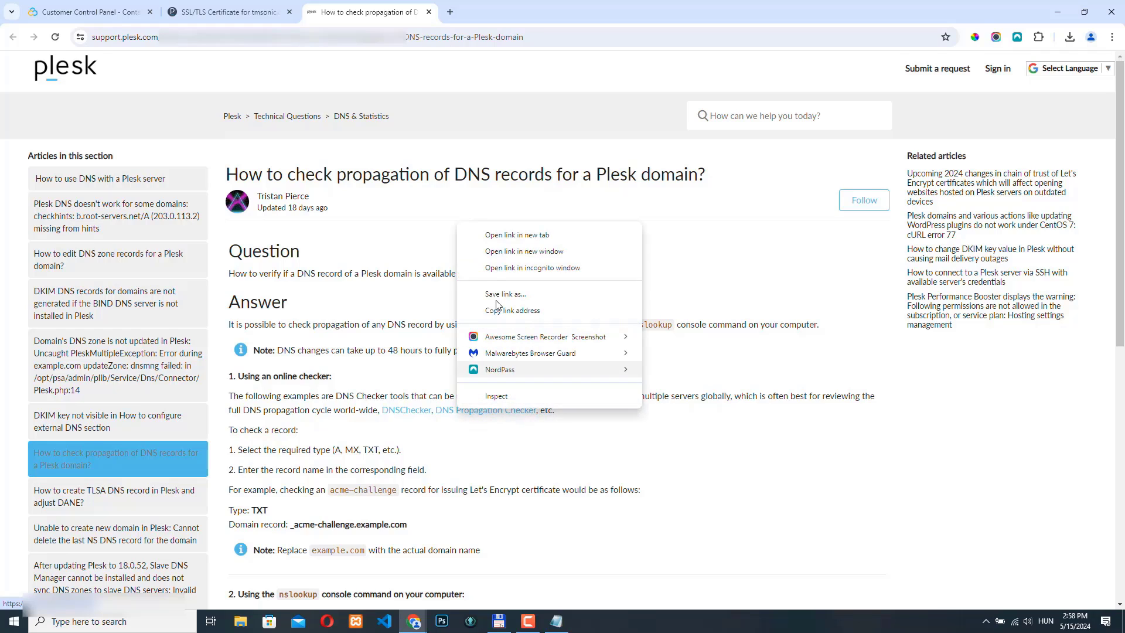
pyautogui.click(515, 234)
pyautogui.click(474, 14)
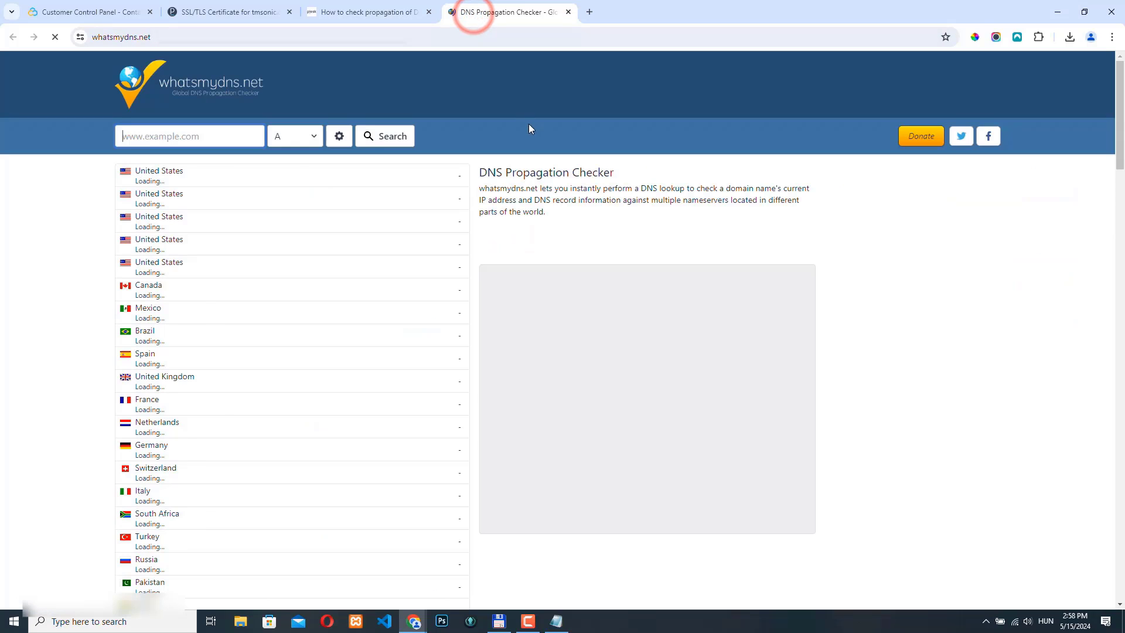
# Step: Look up the TXT record of _acme-challenge.tmsonic.com on the DNS Propagation Checker
pyautogui.click(314, 135)
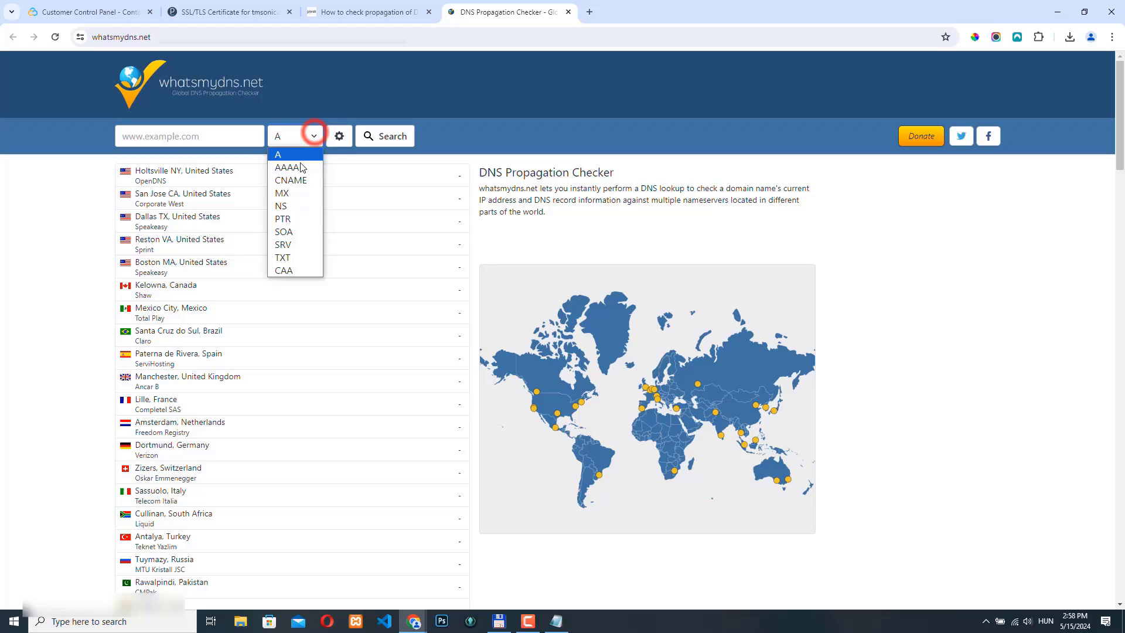
pyautogui.click(286, 257)
pyautogui.click(141, 135)
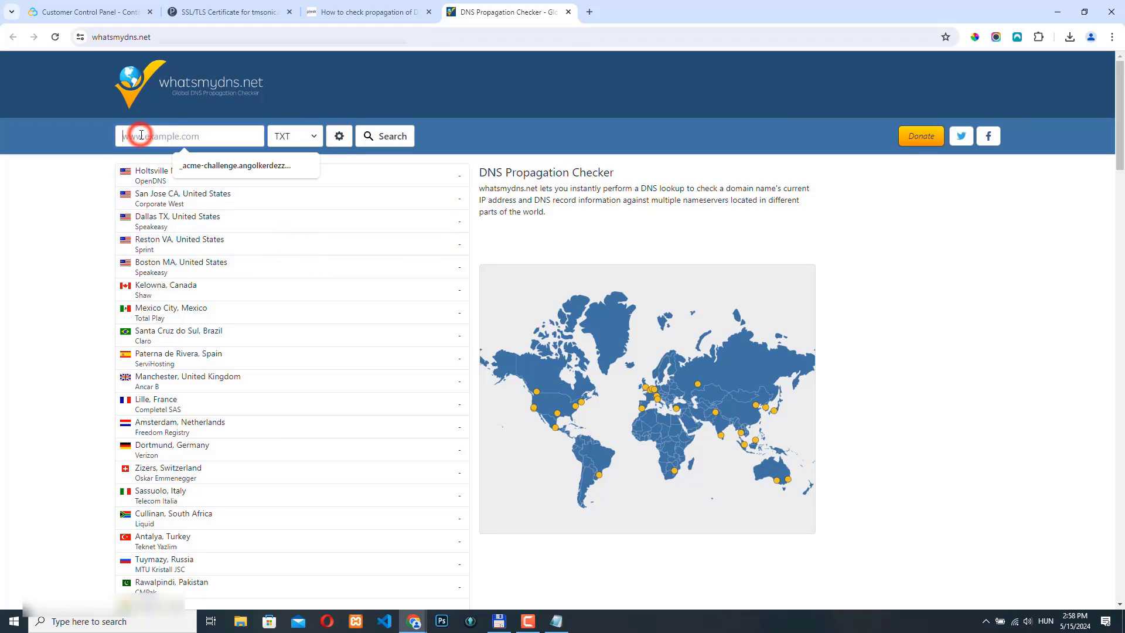
pyautogui.click(176, 160)
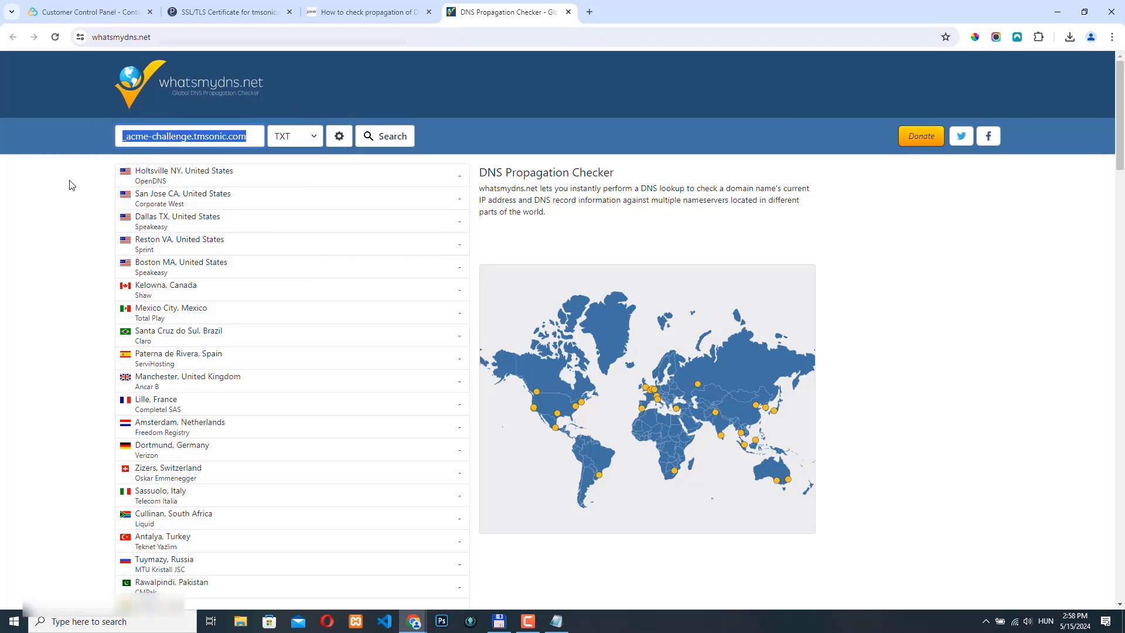
pyautogui.click(395, 144)
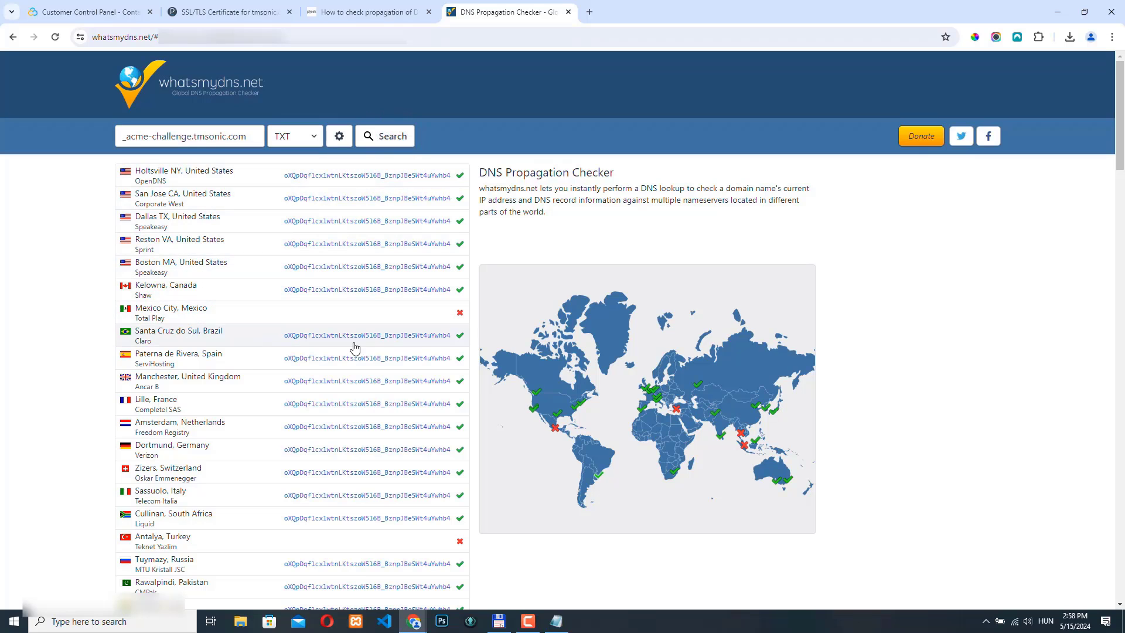
# Step: Return to the Plesk certificate page and continue issuing the wildcard certificate for tmsonic.com
pyautogui.click(212, 12)
pyautogui.click(529, 488)
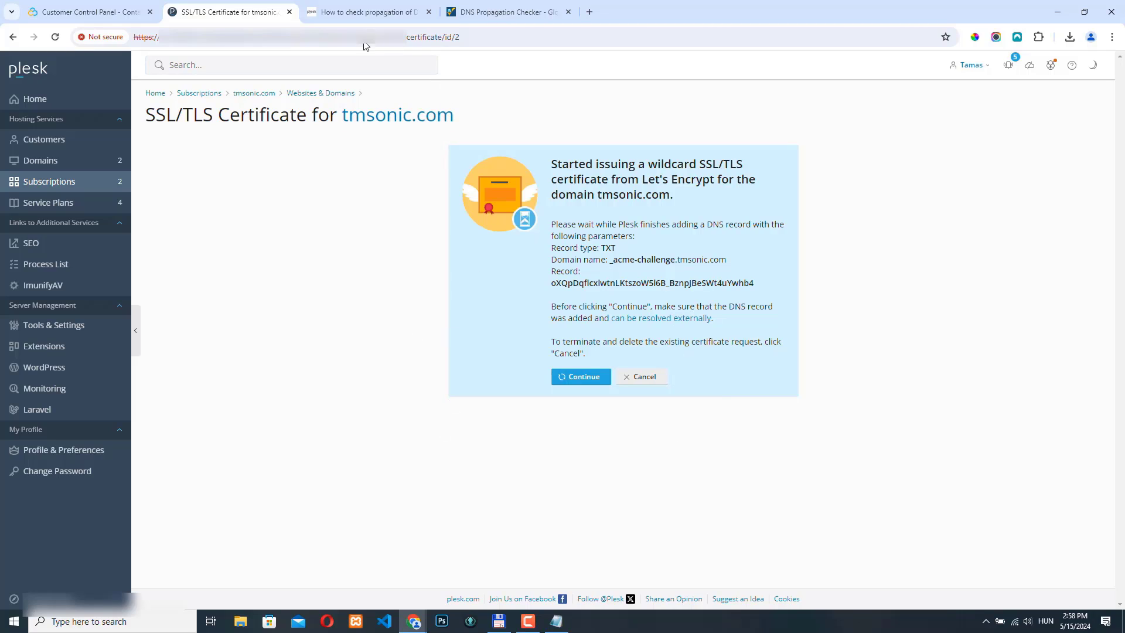
pyautogui.moveTo(418, 627)
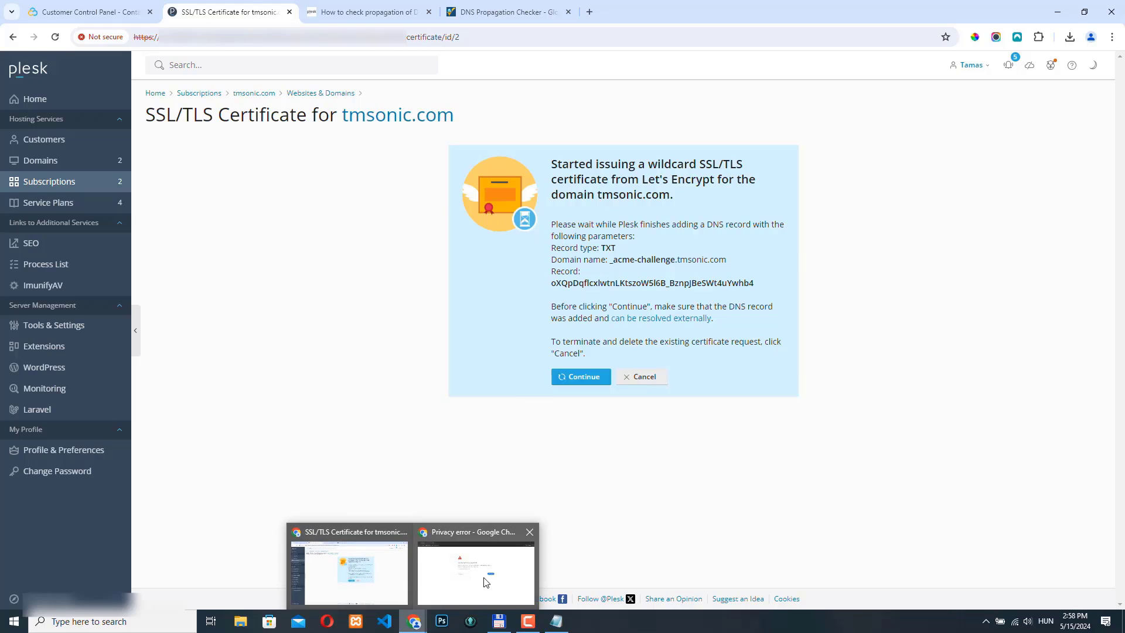
pyautogui.moveTo(486, 582)
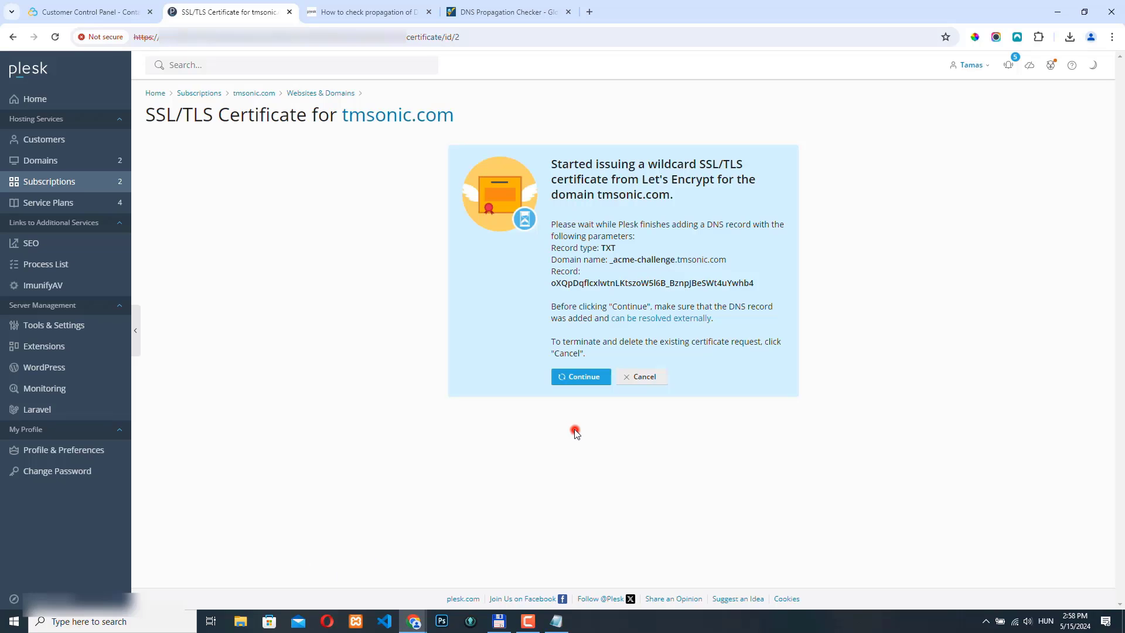
pyautogui.click(572, 428)
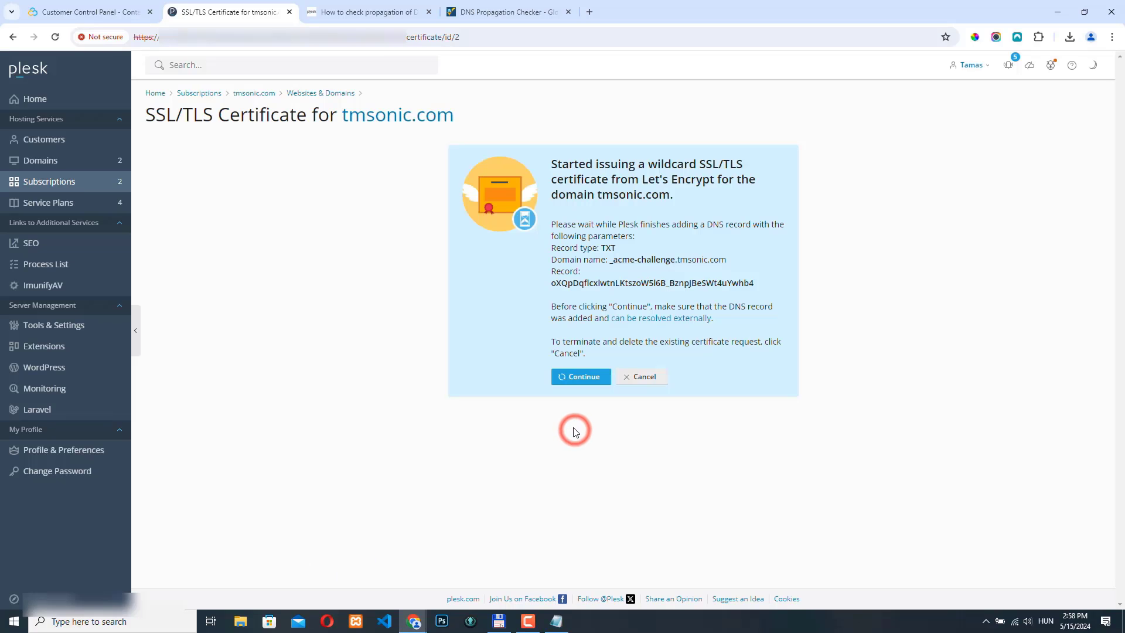
pyautogui.click(575, 376)
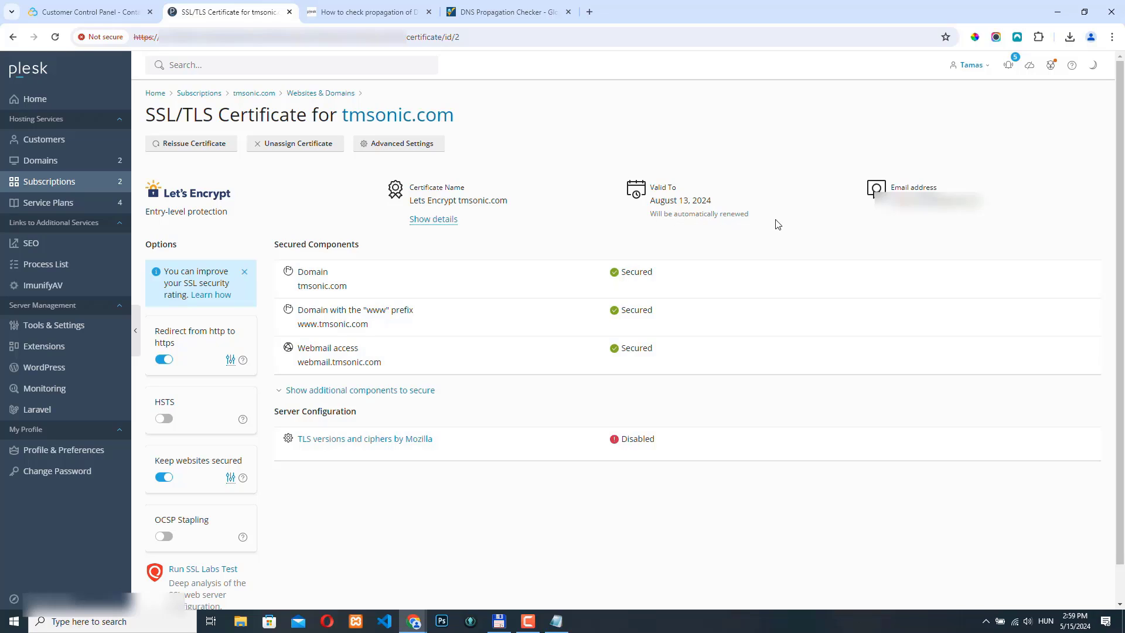
# Step: Reload tmsonic.com over HTTPS in the Incognito window and inspect the connection and the page
pyautogui.moveTo(414, 621)
pyautogui.click(462, 580)
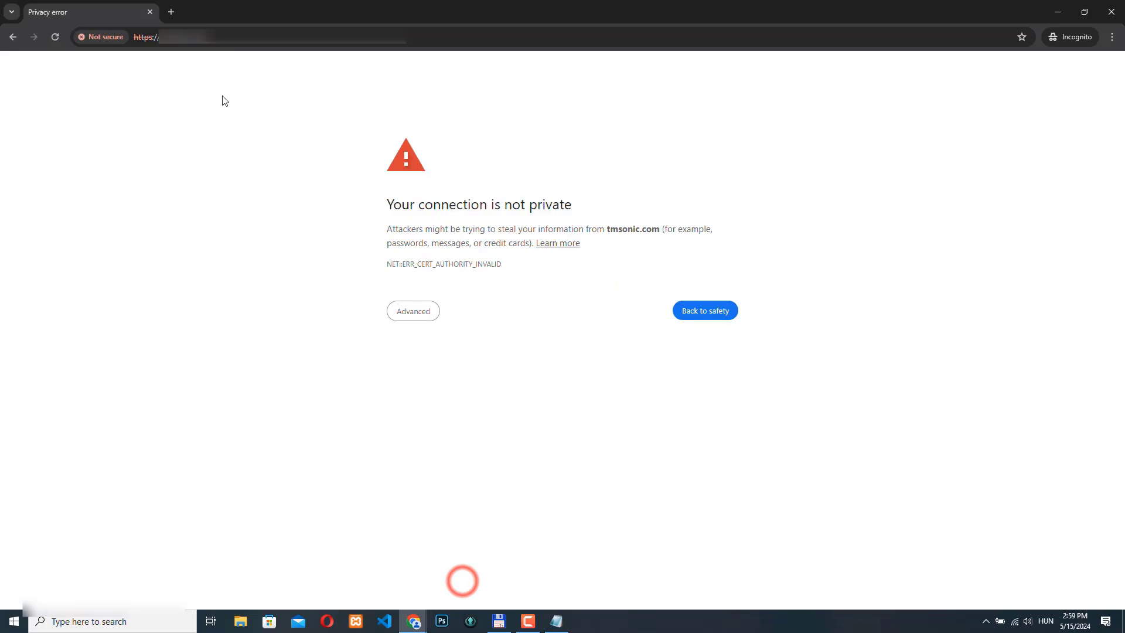
pyautogui.click(227, 36)
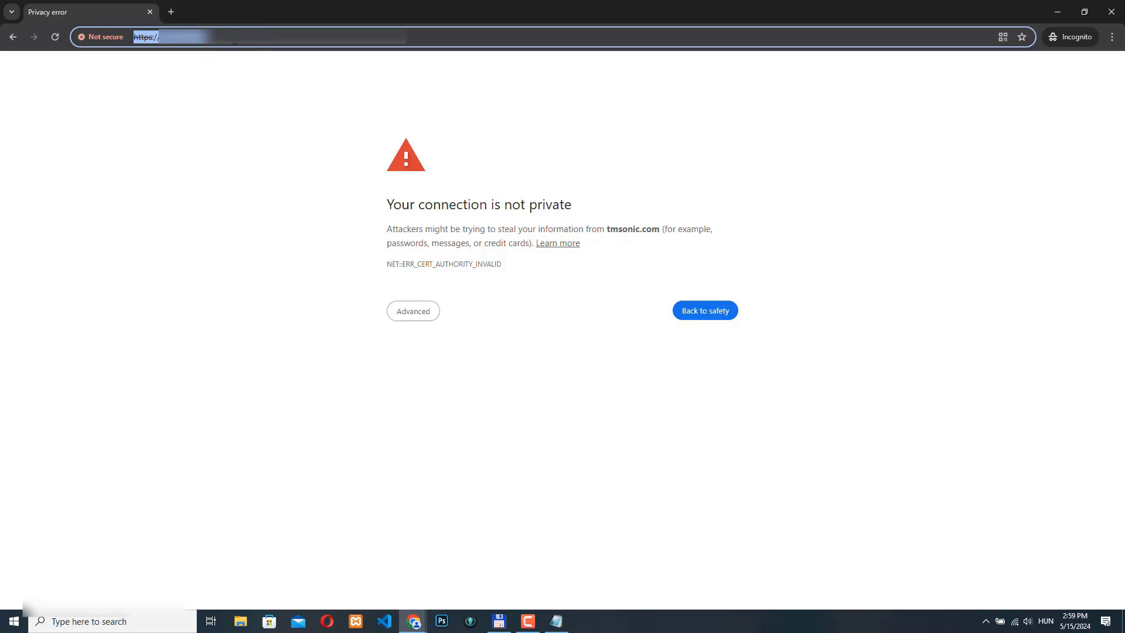
pyautogui.press('Return')
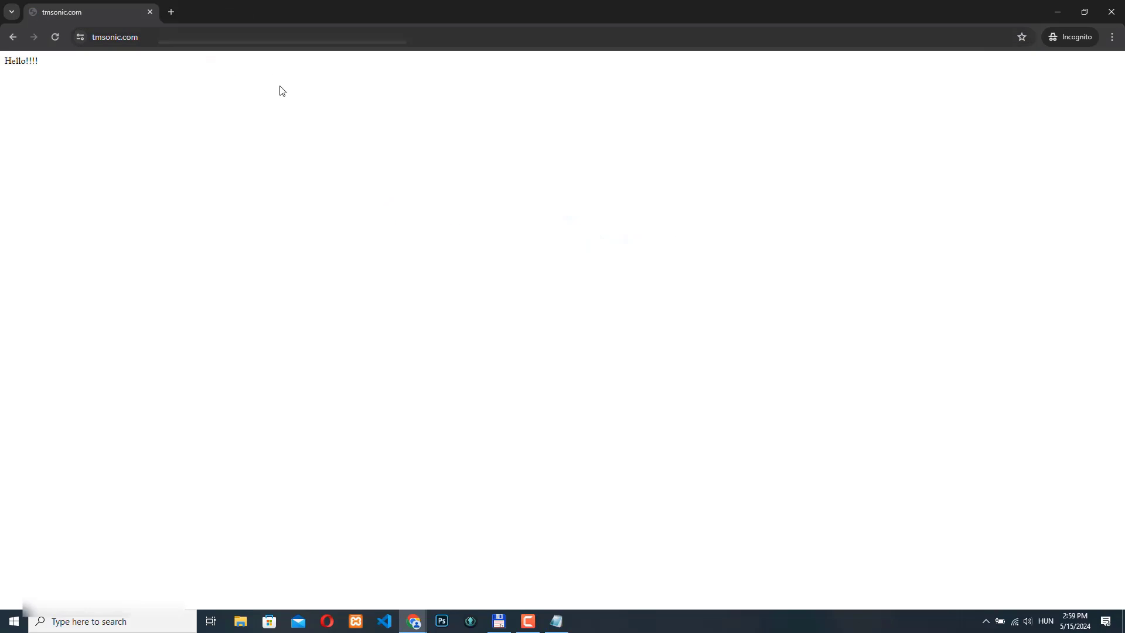
pyautogui.click(113, 36)
pyautogui.click(166, 36)
pyautogui.click(191, 40)
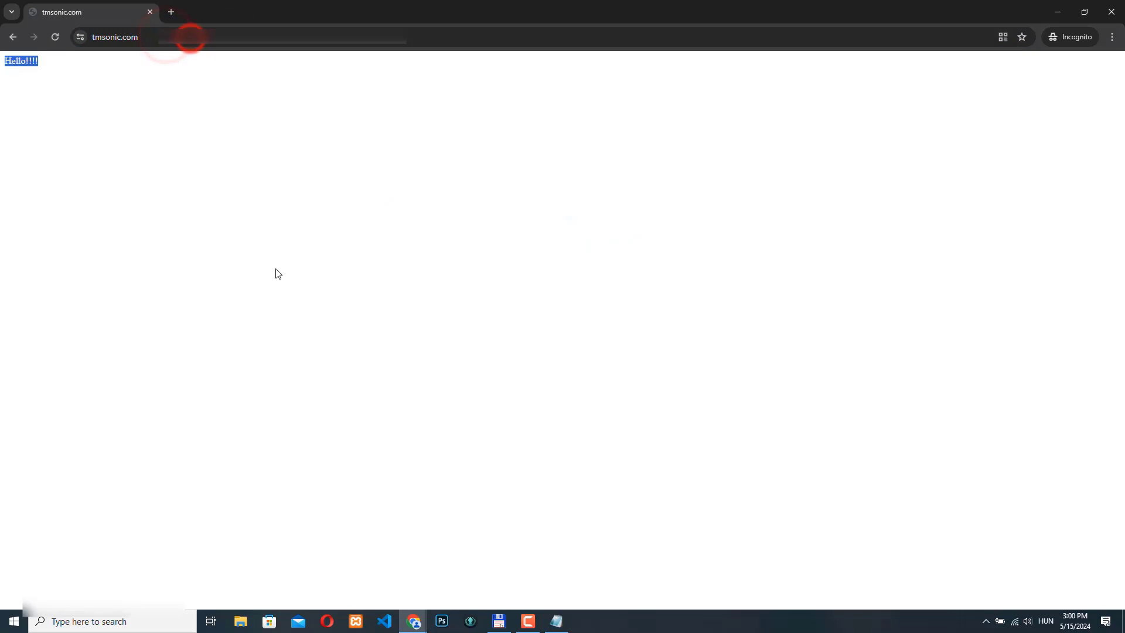